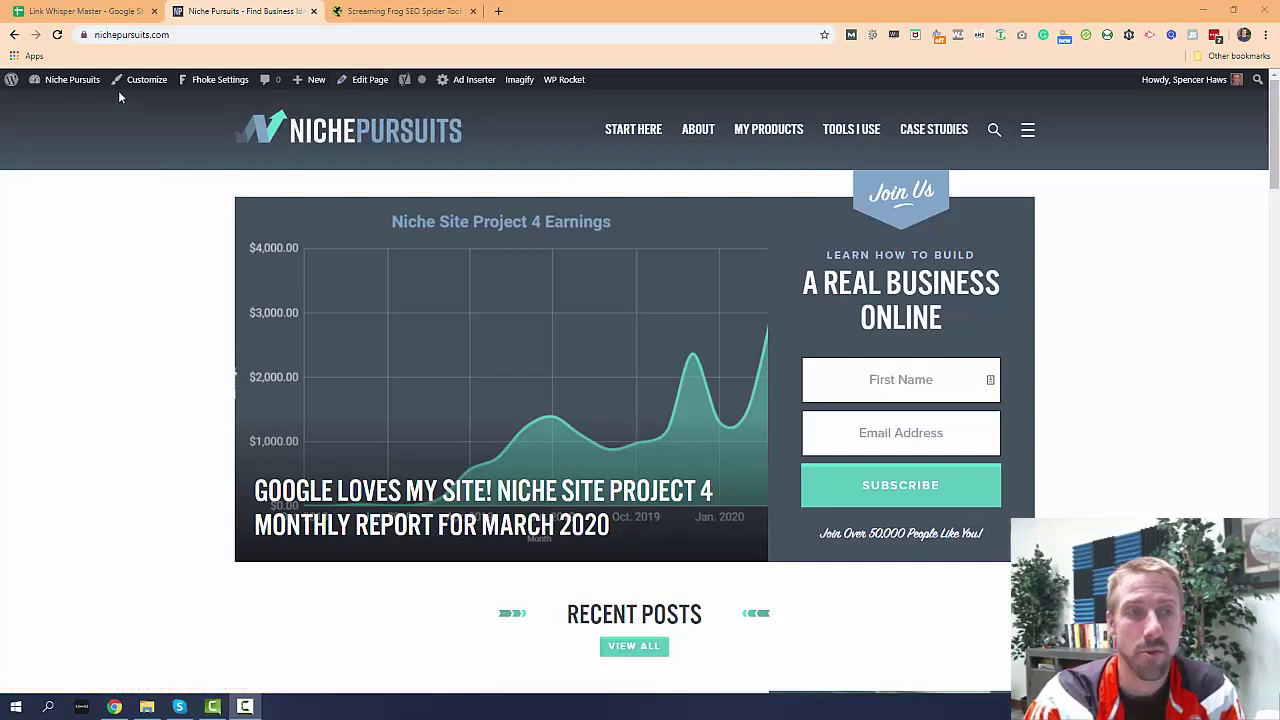
Step: From the Dashboard's All Posts list, open the Content Groups in Google Analytics post for editing
{"action": "left_click", "coordinate": [72, 104]}
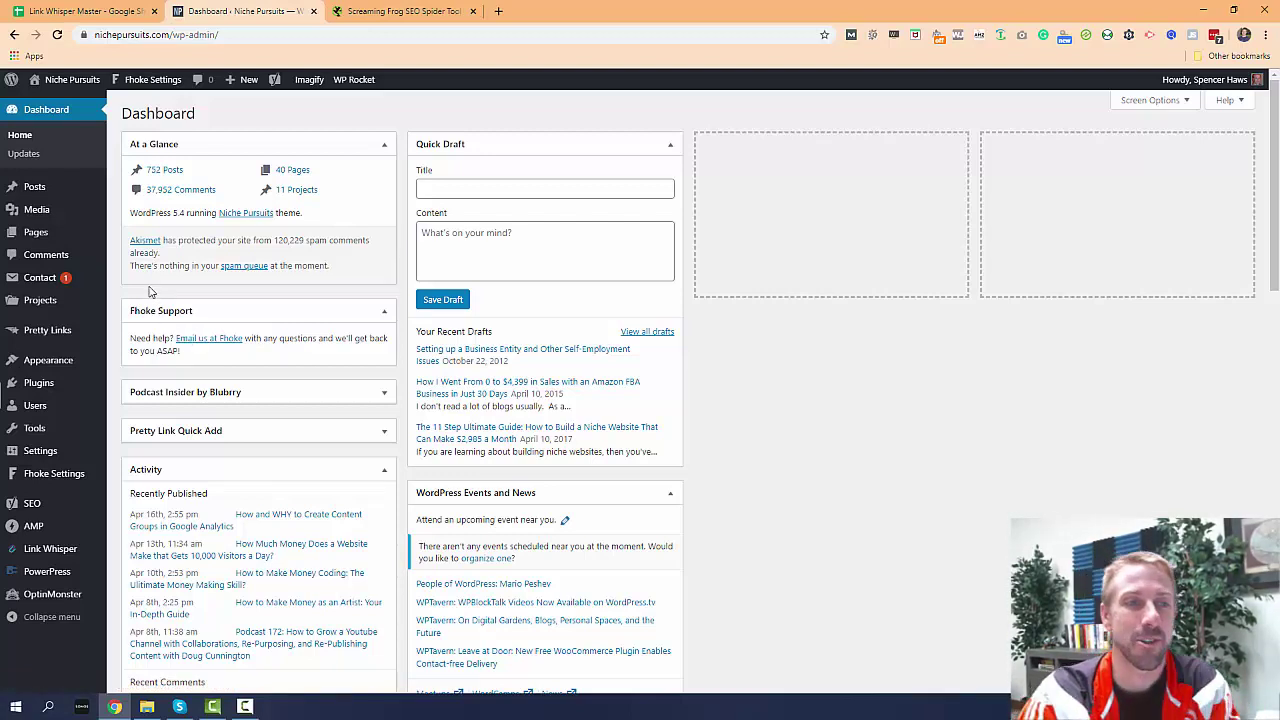
{"action": "mouse_move", "coordinate": [66, 196]}
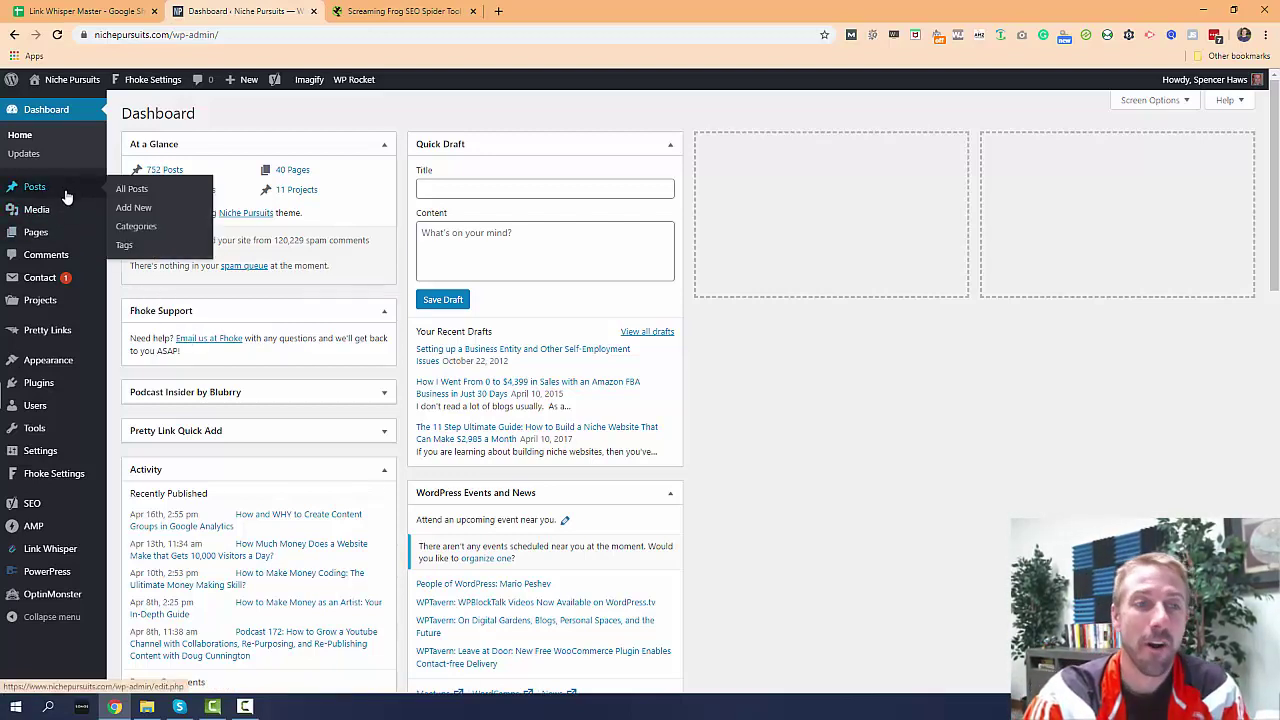
{"action": "left_click", "coordinate": [140, 198]}
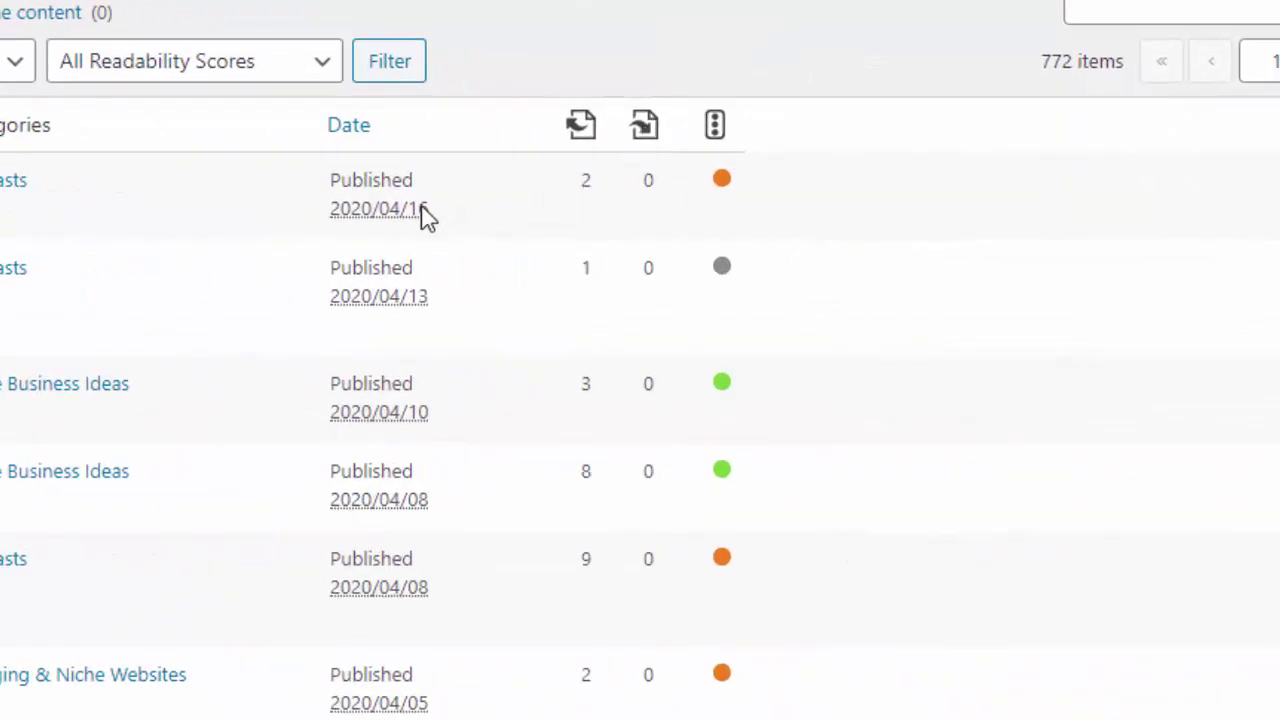
{"action": "mouse_move", "coordinate": [652, 138]}
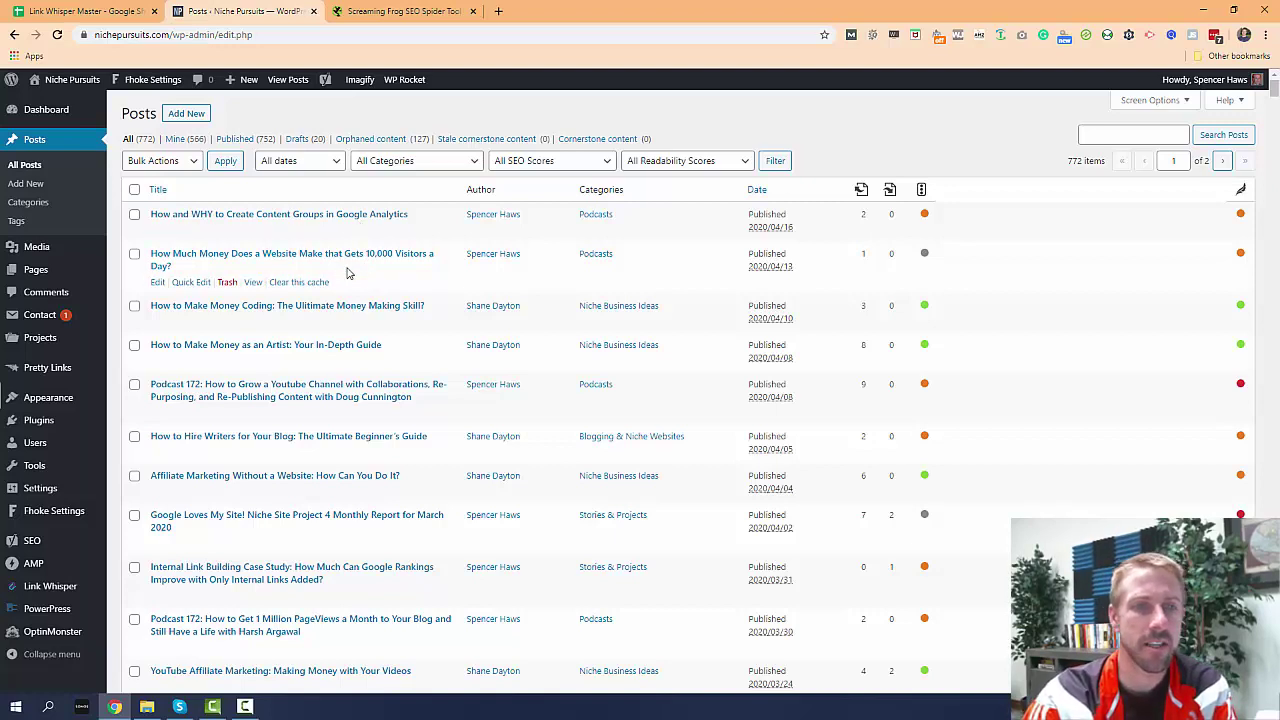
{"action": "left_click", "coordinate": [367, 218]}
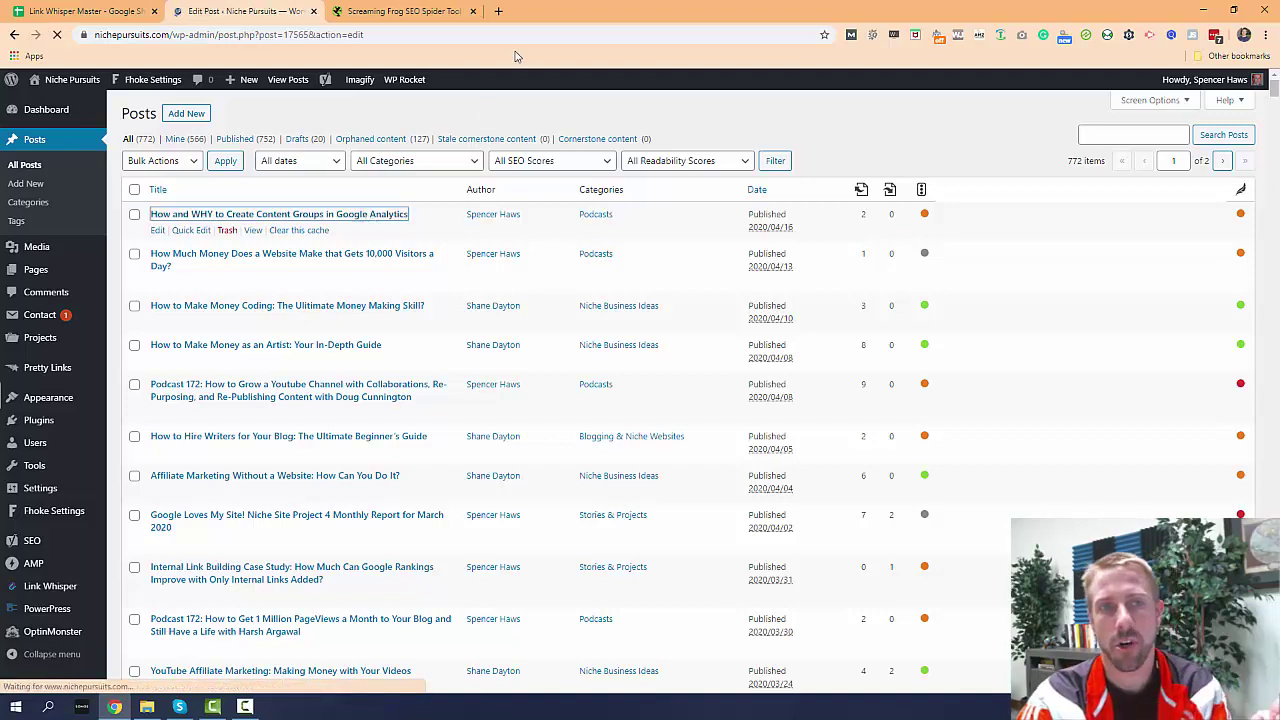
Step: In a new tab, search "google analytics" + nichepursuits.com and open the Average Time on Page article
{"action": "left_click", "coordinate": [498, 11]}
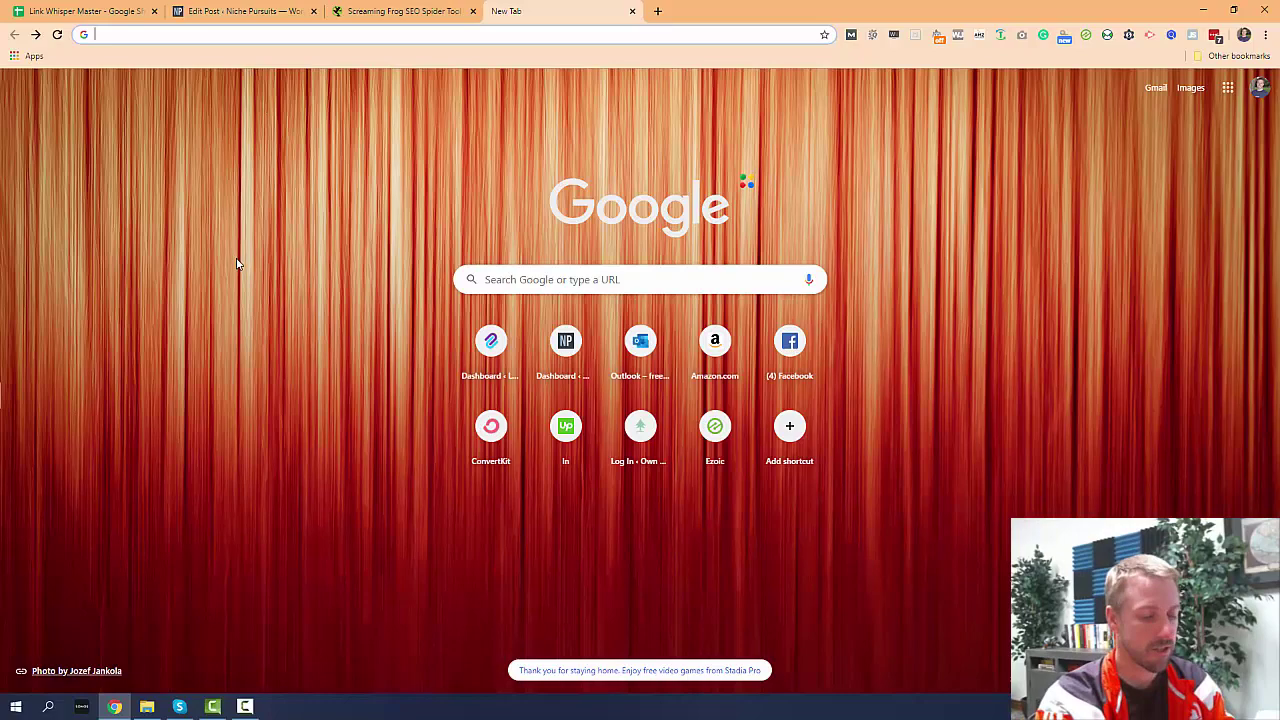
{"action": "type", "text": "goo"}
{"action": "key", "text": "BackSpace"}
{"action": "key", "text": "BackSpace"}
{"action": "key", "text": "BackSpace"}
{"action": "key", "text": "BackSpace"}
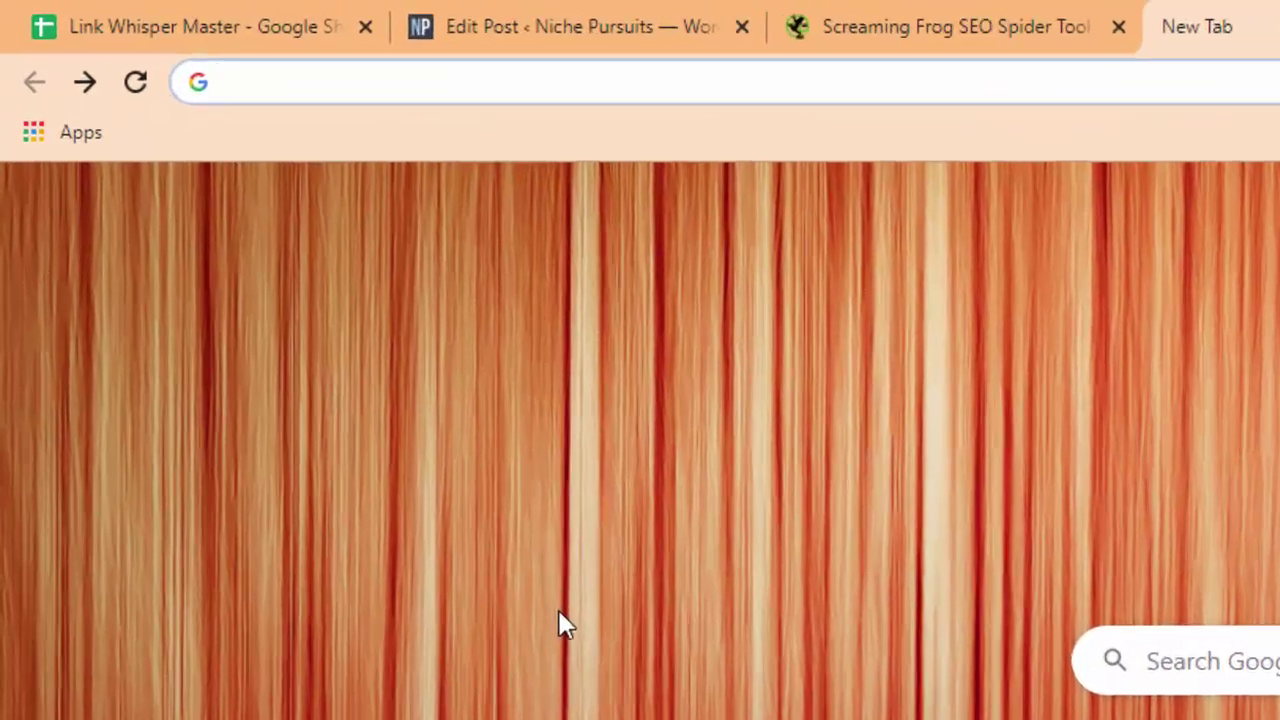
{"action": "type", "text": "\"google"}
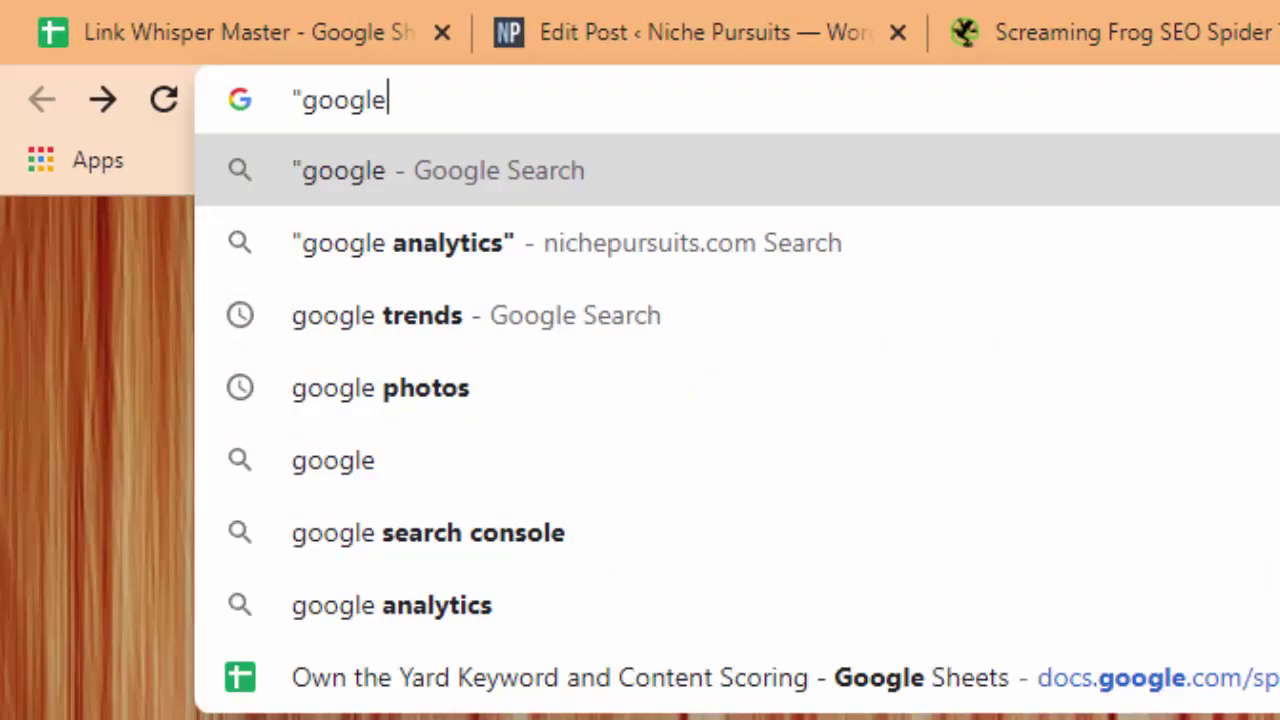
{"action": "type", "text": " analytics\""}
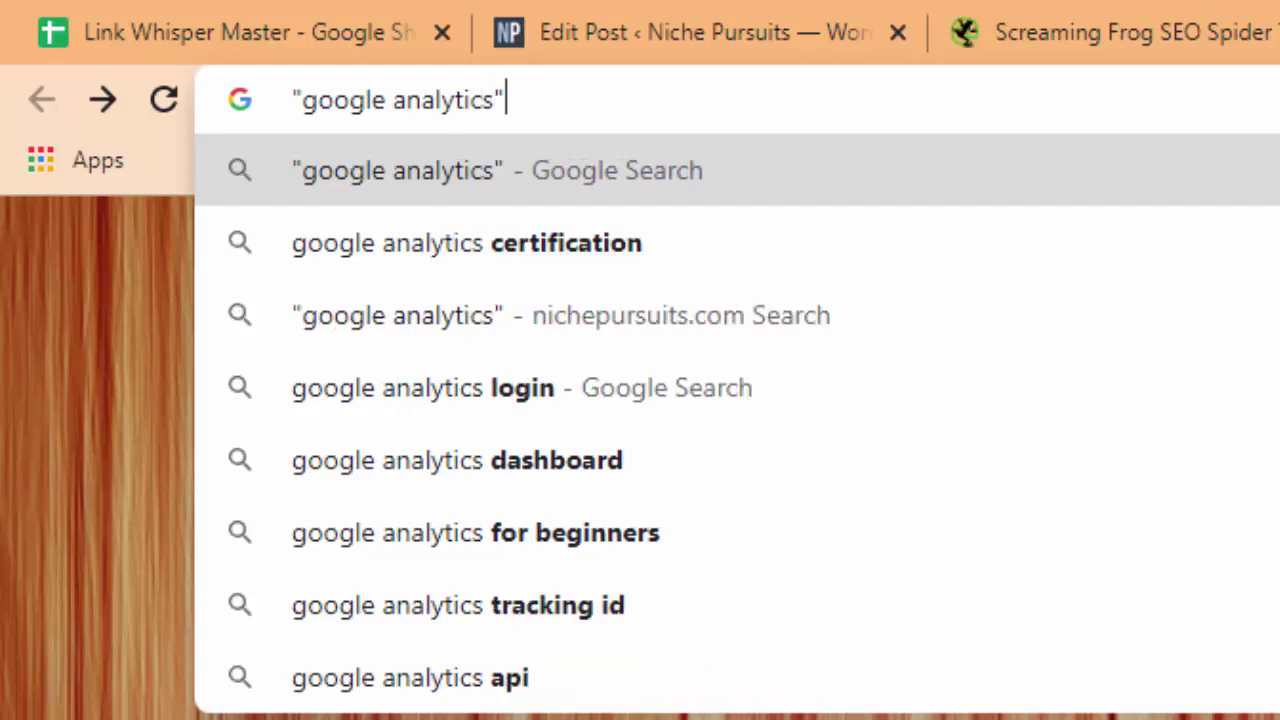
{"action": "type", "text": " +"}
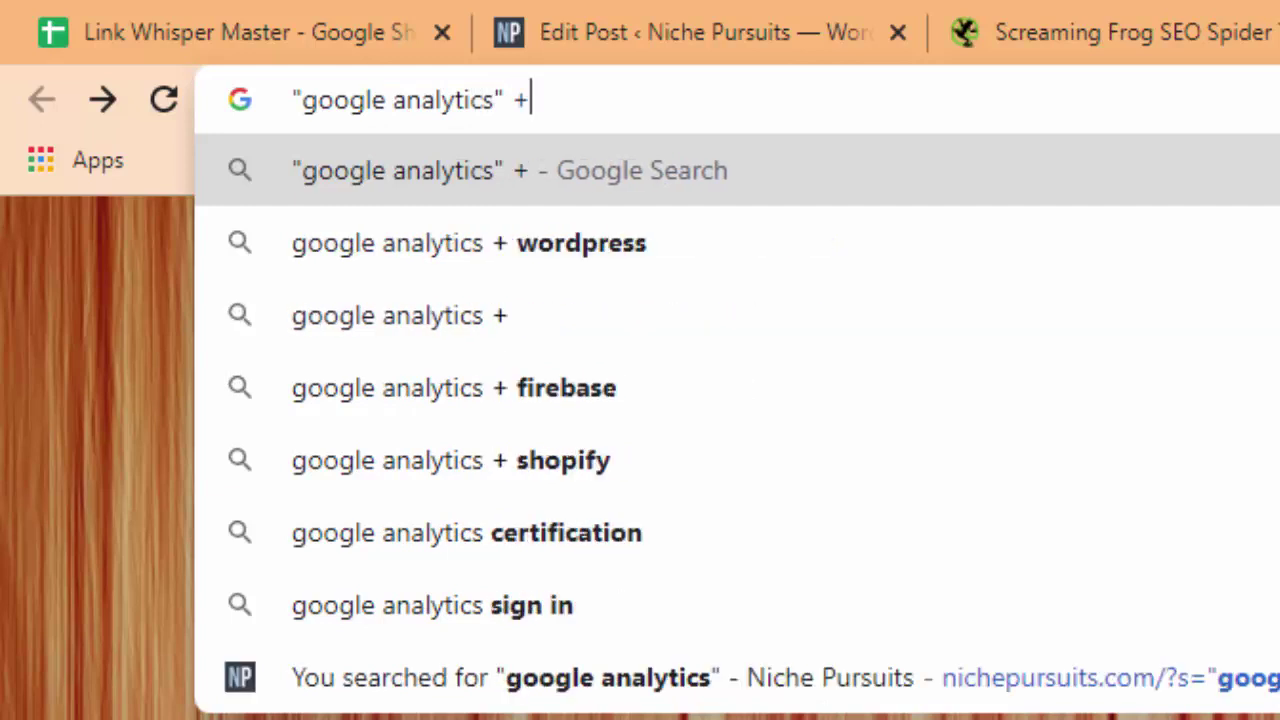
{"action": "type", "text": " nichepursuits.com"}
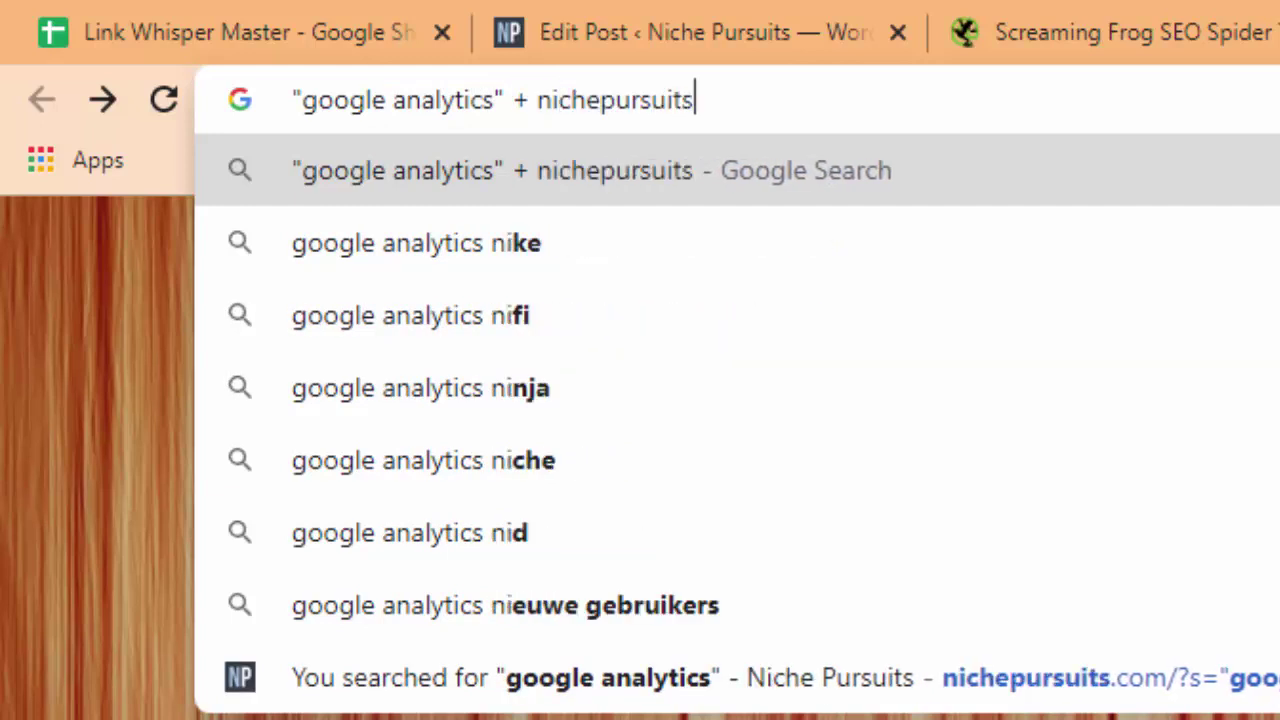
{"action": "key", "text": "Return"}
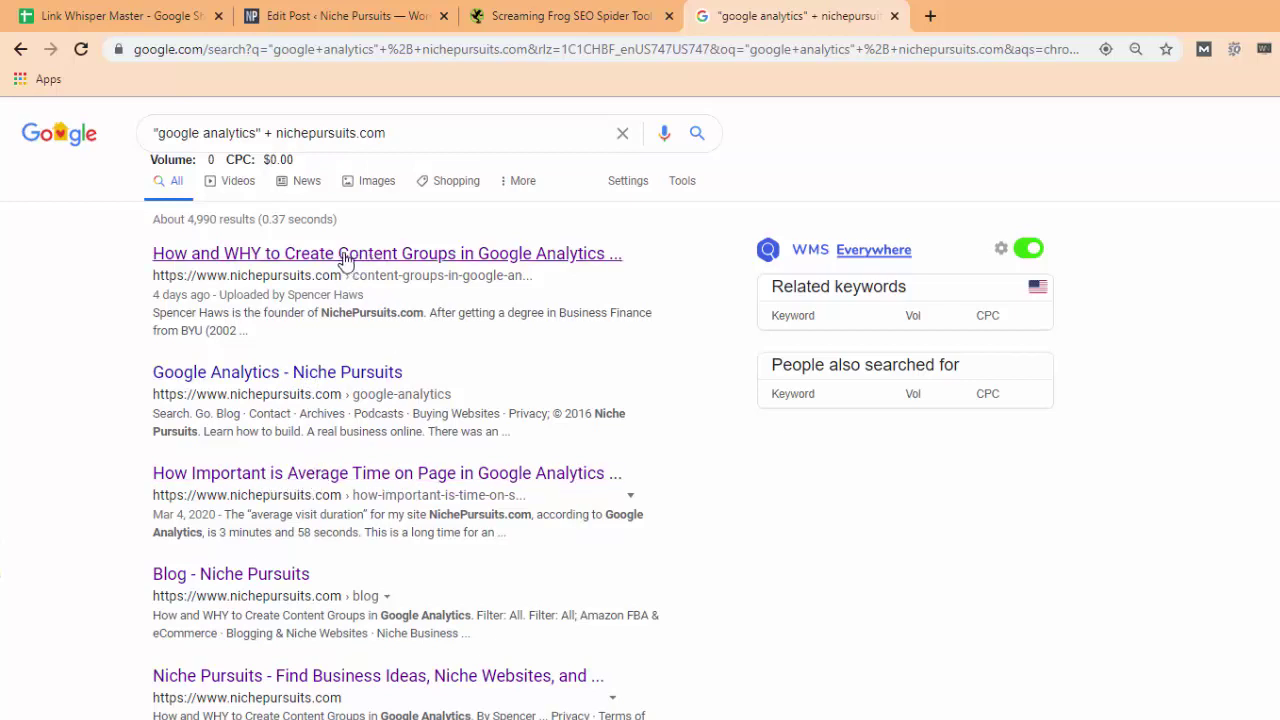
{"action": "left_click", "coordinate": [293, 478]}
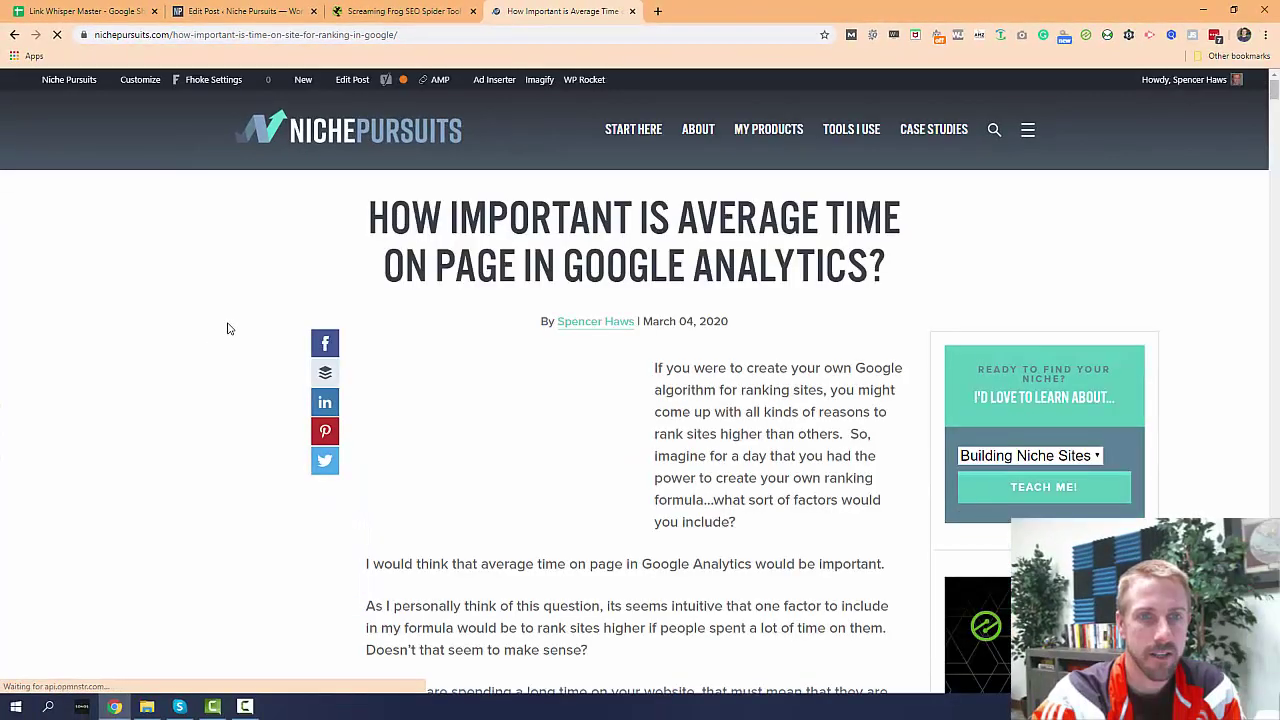
Step: Review the Average Time on Page post in the editor, select 'sites', drop the link, and return to Posts
{"action": "left_click", "coordinate": [373, 80]}
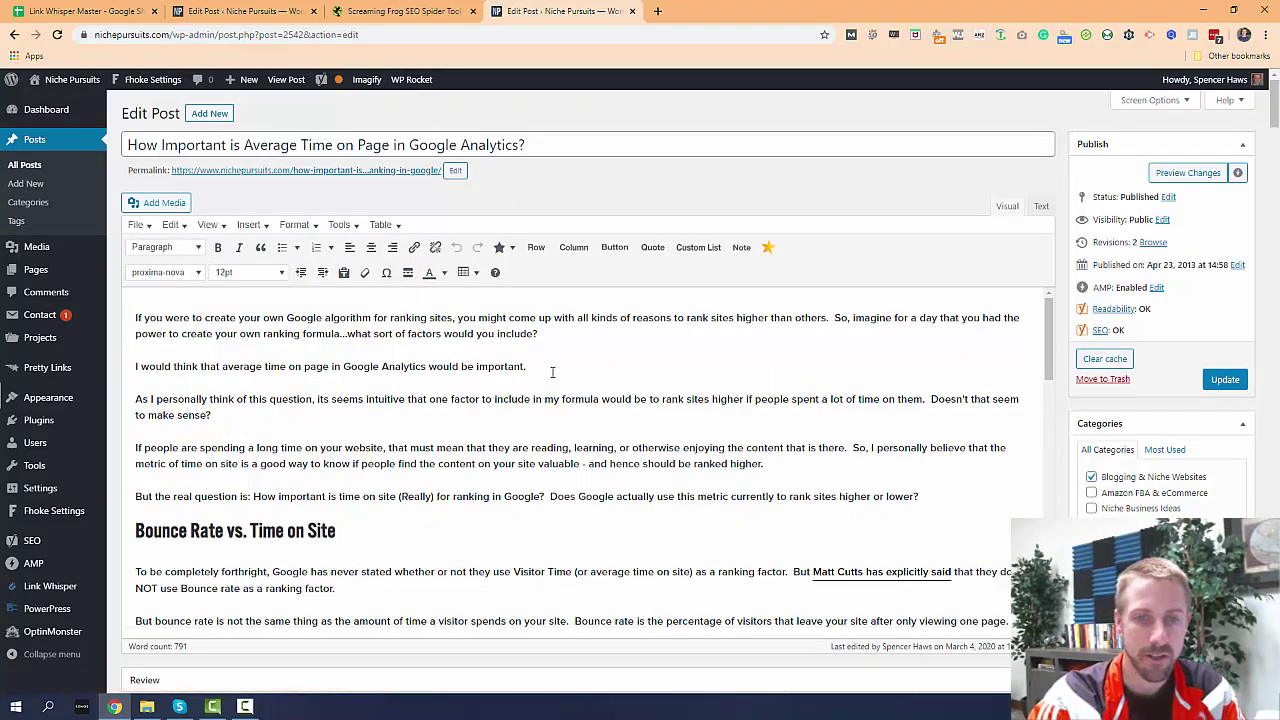
{"action": "scroll", "coordinate": [555, 400], "scroll_direction": "down", "scroll_amount": 3}
{"action": "scroll", "coordinate": [558, 427], "scroll_direction": "down", "scroll_amount": 2}
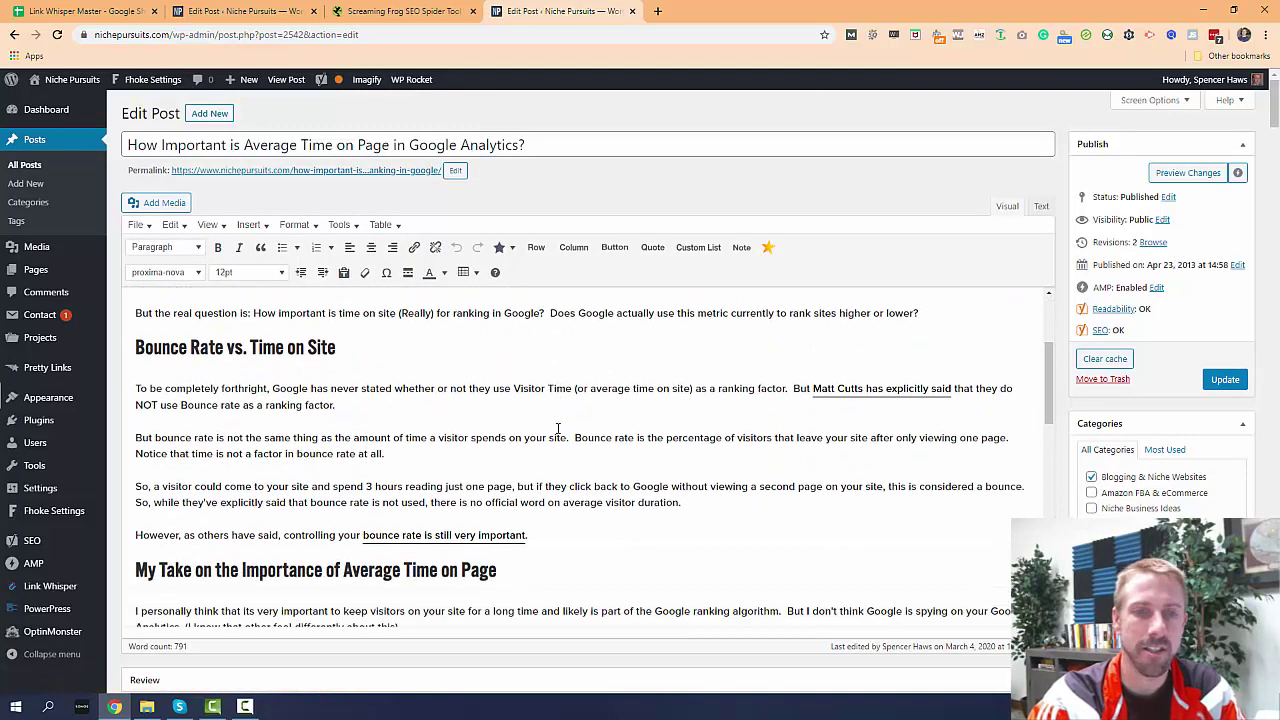
{"action": "scroll", "coordinate": [558, 427], "scroll_direction": "up", "scroll_amount": 5}
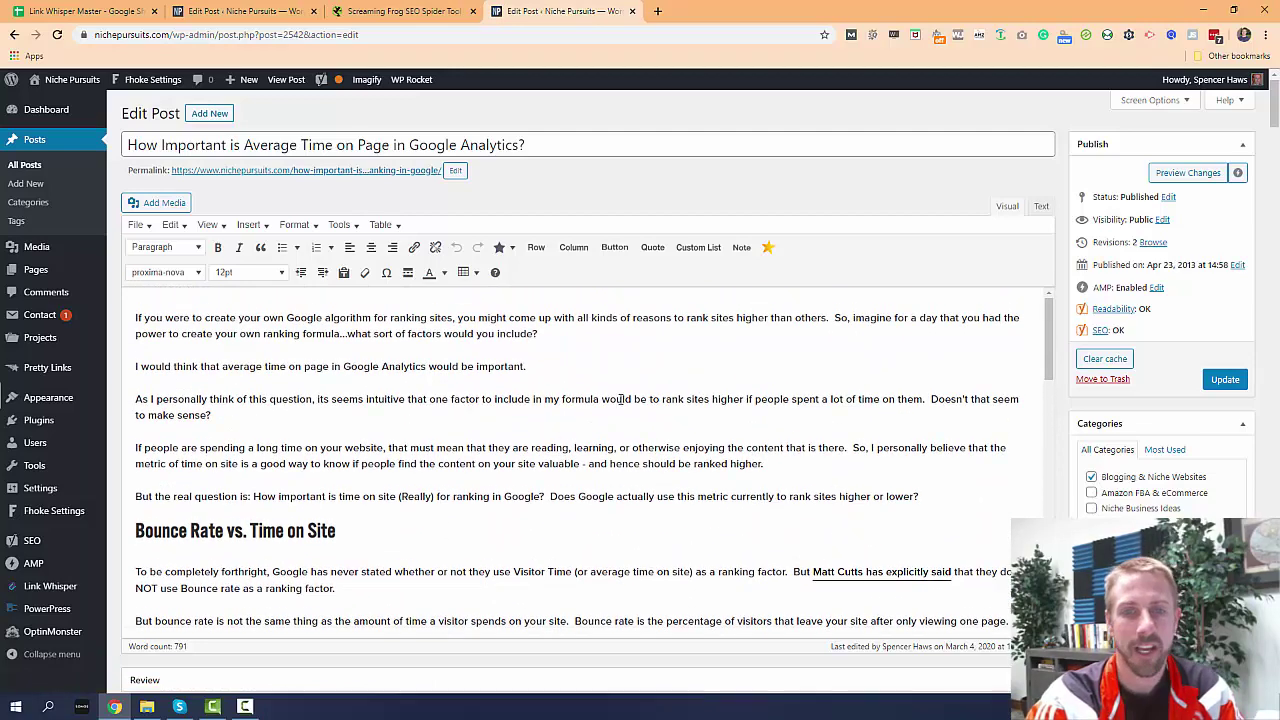
{"action": "left_click_drag", "start_coordinate": [607, 404], "coordinate": [700, 400]}
{"action": "double_click", "coordinate": [698, 400]}
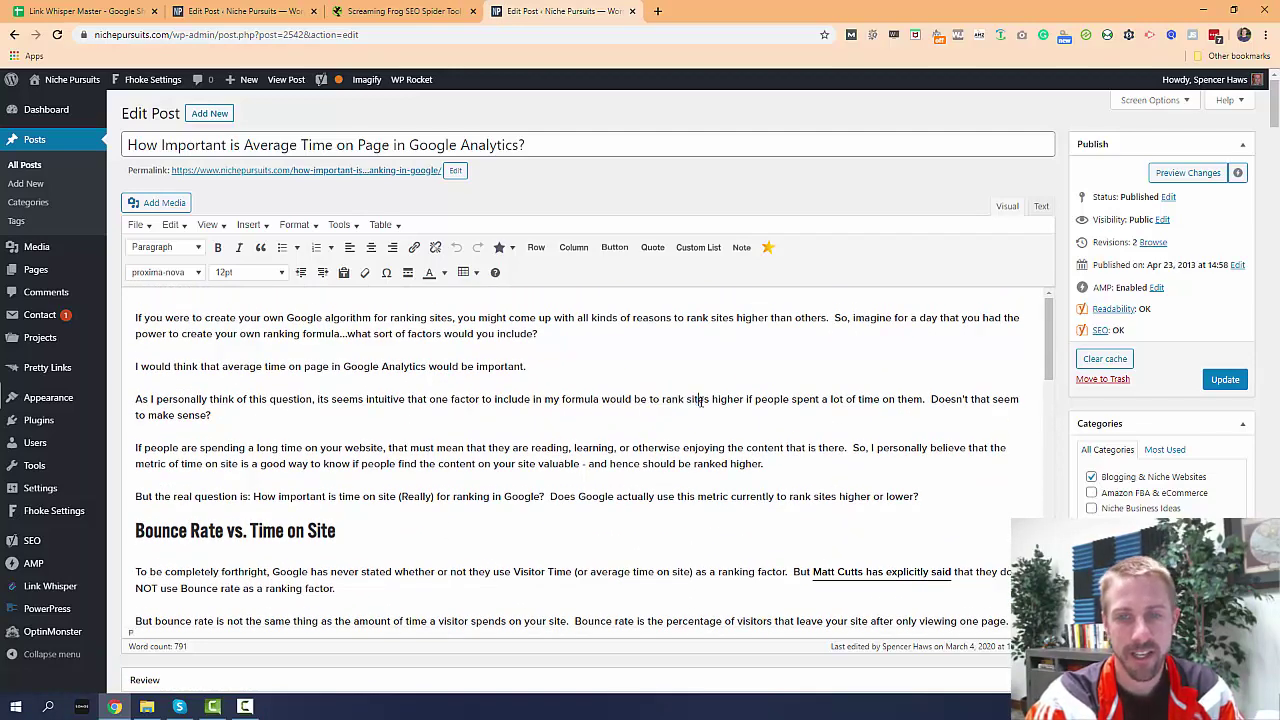
{"action": "left_click", "coordinate": [413, 247]}
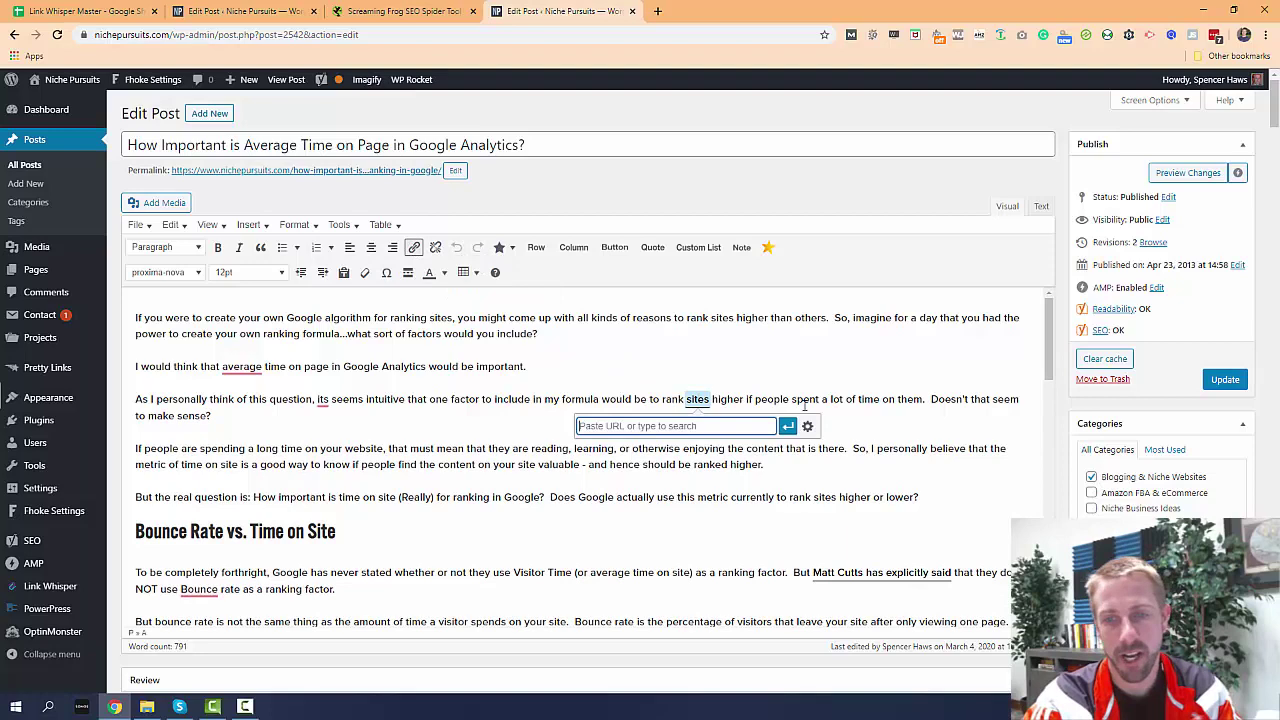
{"action": "left_click", "coordinate": [900, 434]}
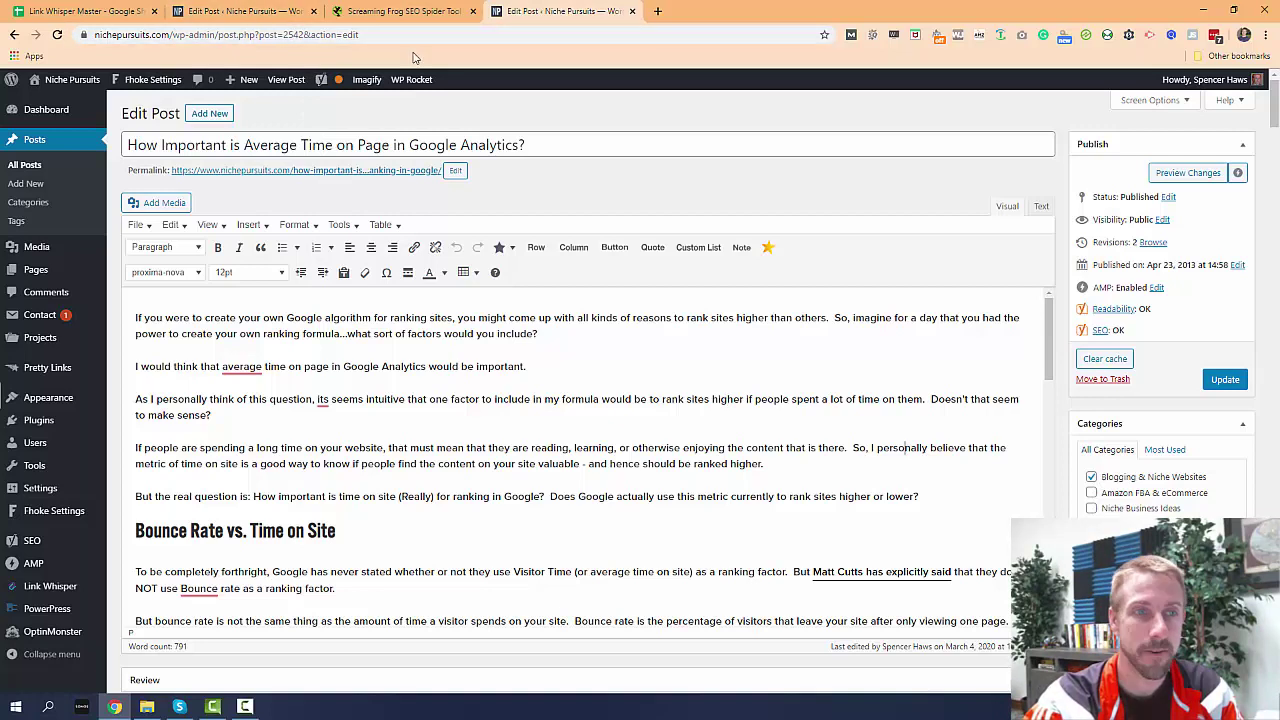
{"action": "left_click", "coordinate": [38, 142]}
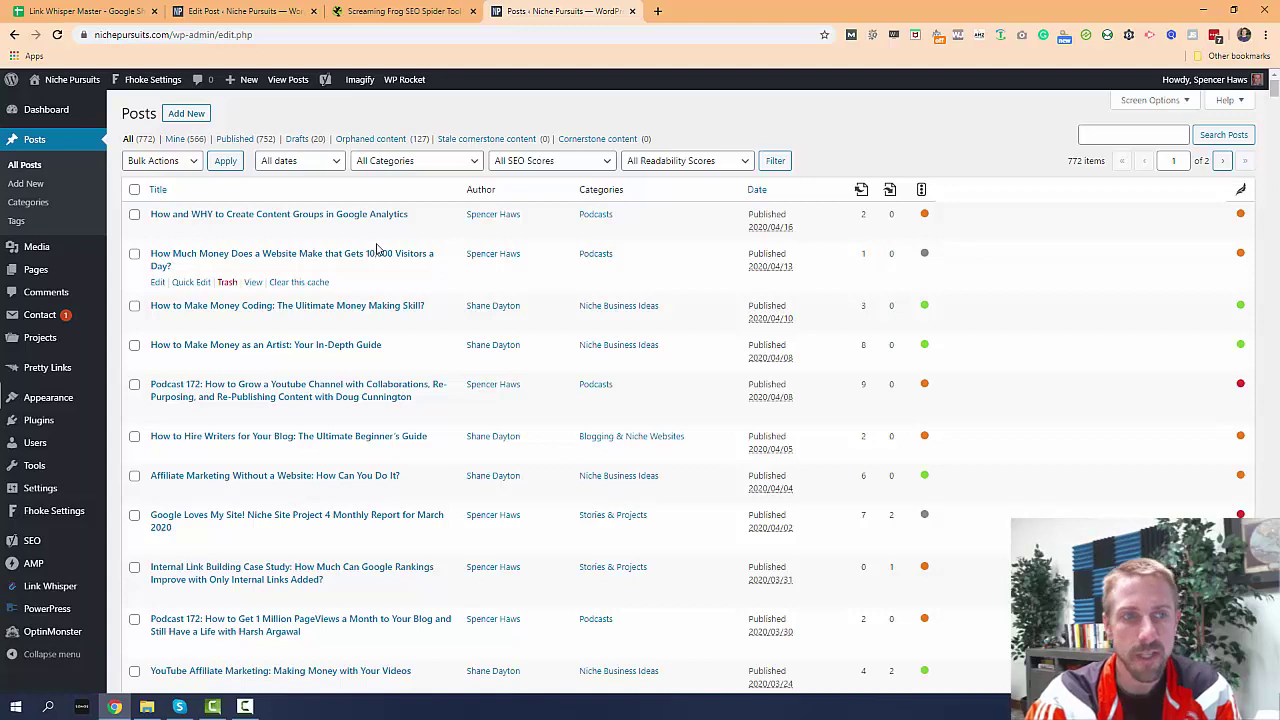
Step: Open Link Whisper's Report and its Links Report tab showing each post's inbound and outbound link counts
{"action": "mouse_move", "coordinate": [72, 585]}
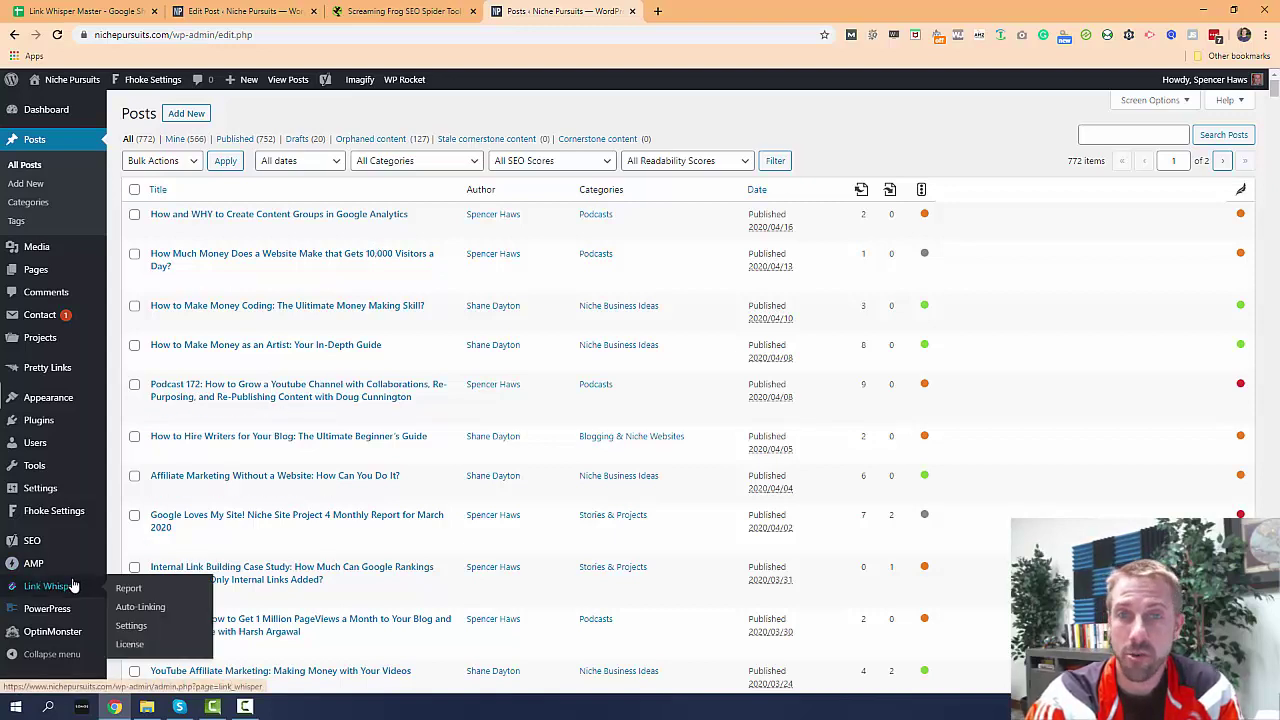
{"action": "left_click", "coordinate": [134, 592]}
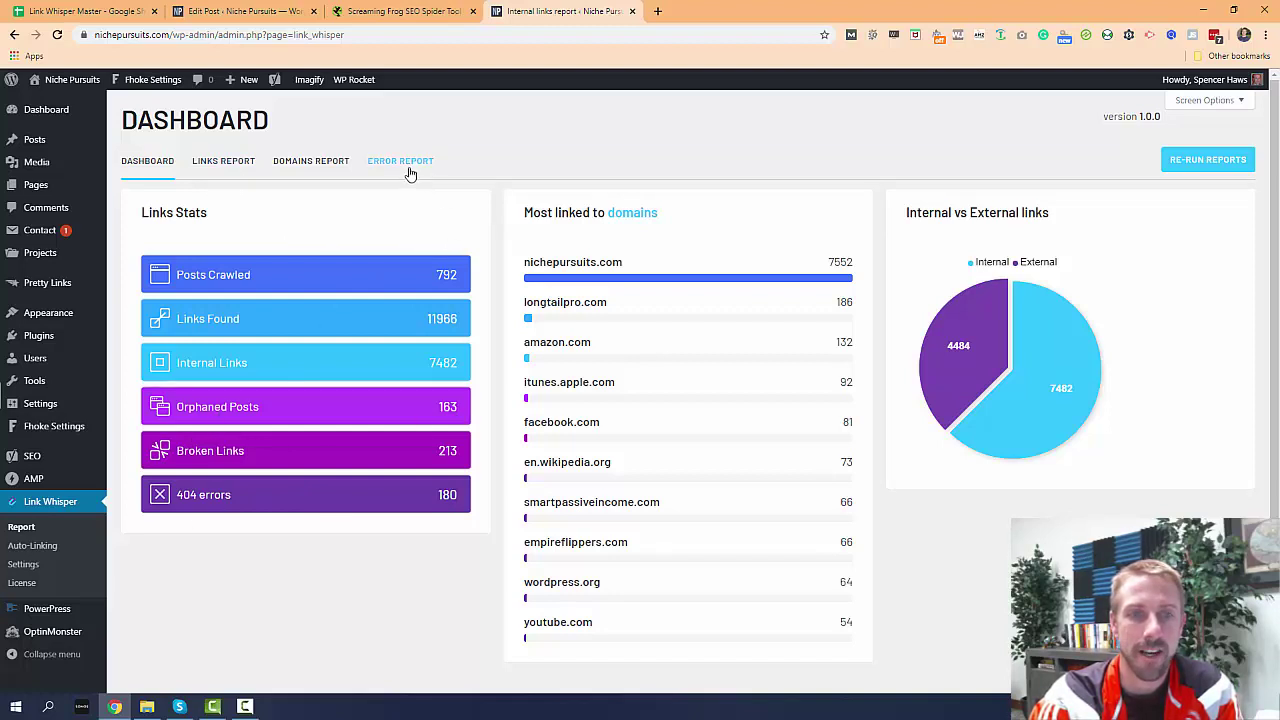
{"action": "left_click", "coordinate": [229, 162]}
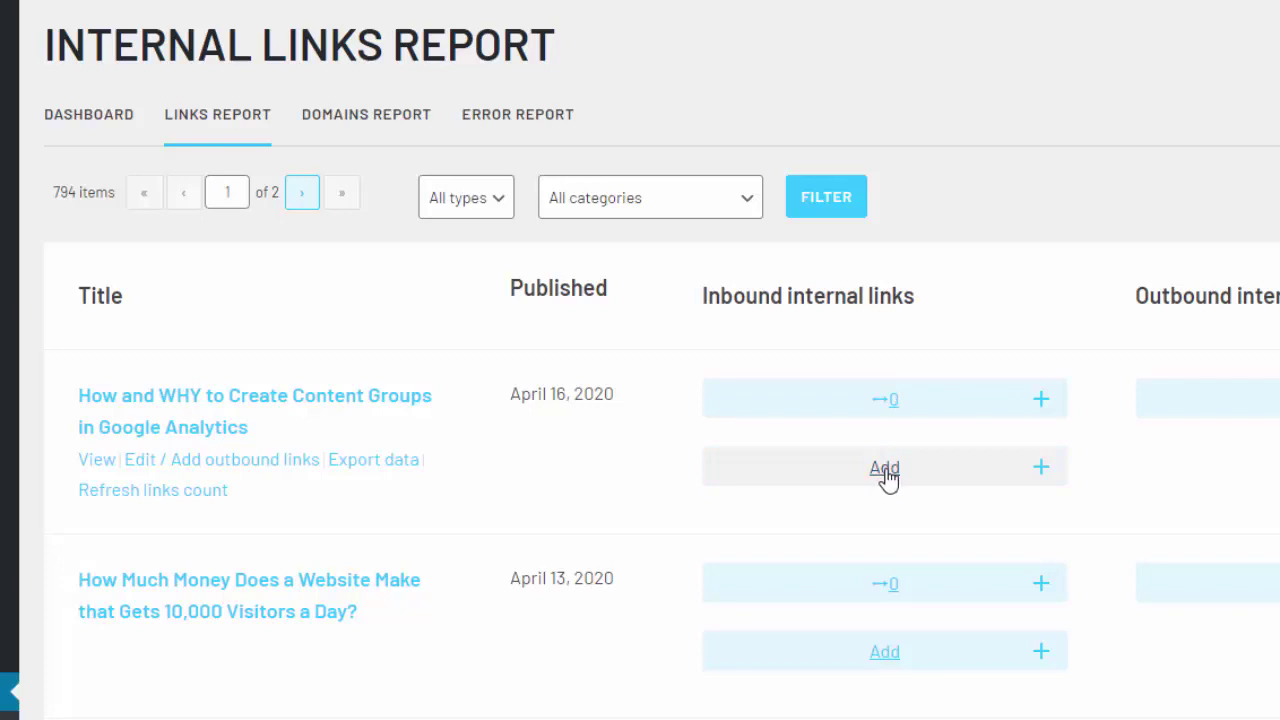
Step: Load inbound link suggestions for the Content Groups post and tick the Sumo Review sentence
{"action": "left_click", "coordinate": [885, 470]}
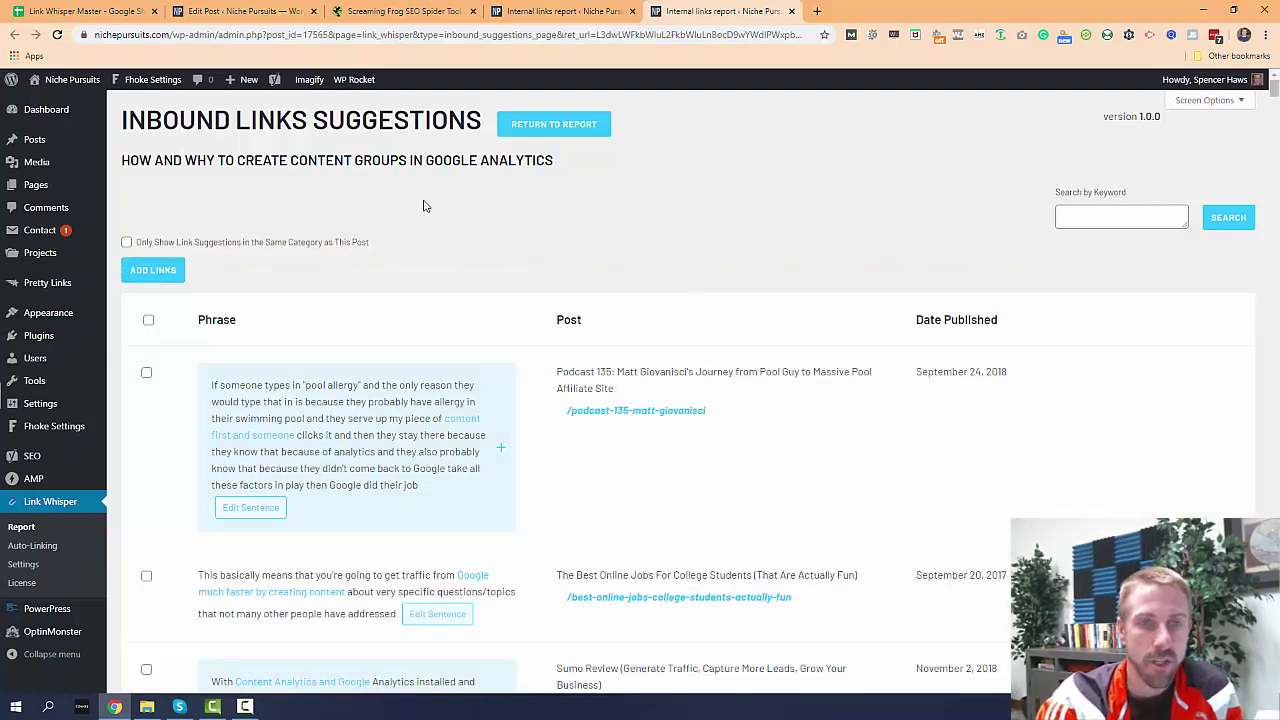
{"action": "scroll", "coordinate": [597, 434], "scroll_direction": "down", "scroll_amount": 4}
{"action": "scroll", "coordinate": [598, 423], "scroll_direction": "up", "scroll_amount": 4}
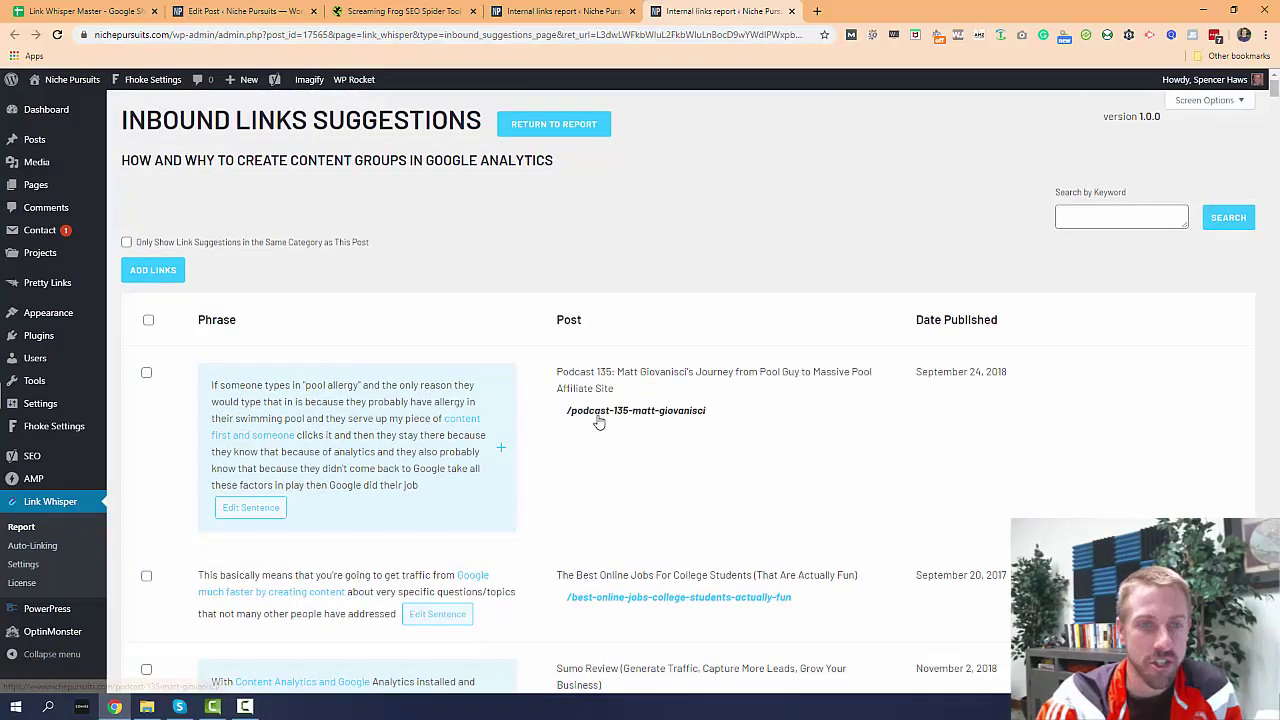
{"action": "scroll", "coordinate": [430, 460], "scroll_direction": "down", "scroll_amount": 2}
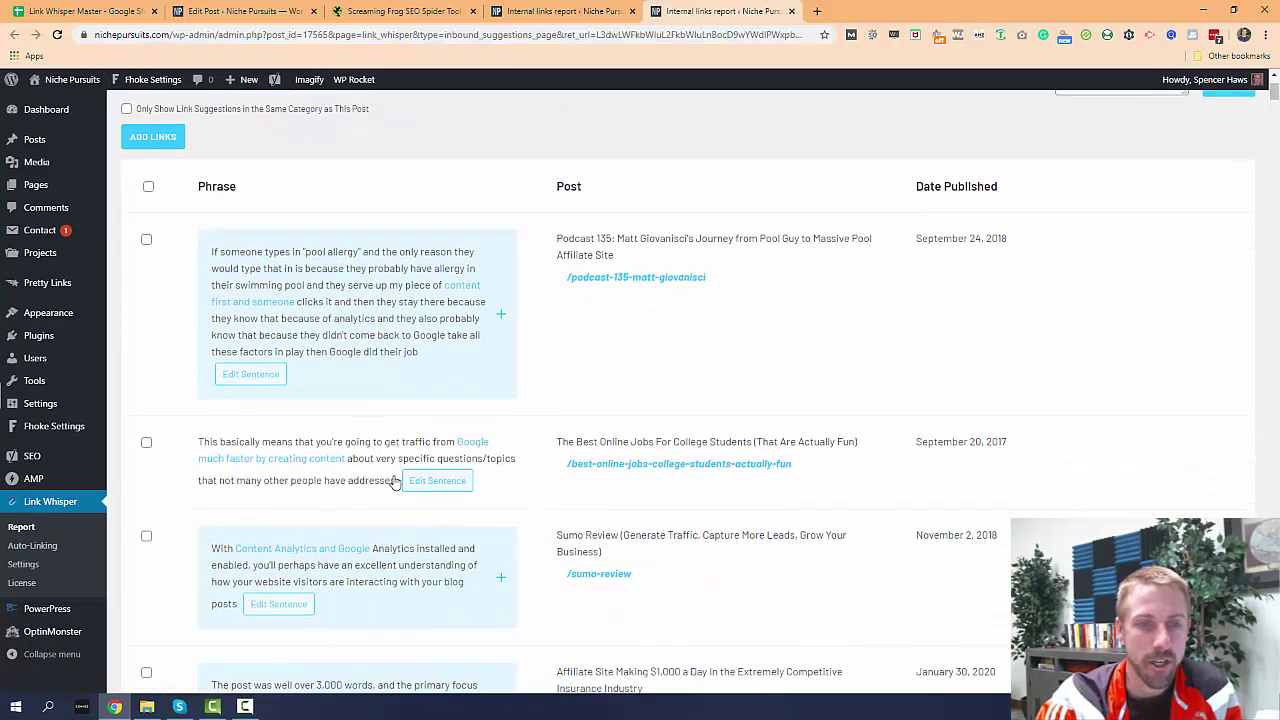
{"action": "scroll", "coordinate": [380, 484], "scroll_direction": "down", "scroll_amount": 1}
{"action": "scroll", "coordinate": [335, 460], "scroll_direction": "down", "scroll_amount": 1}
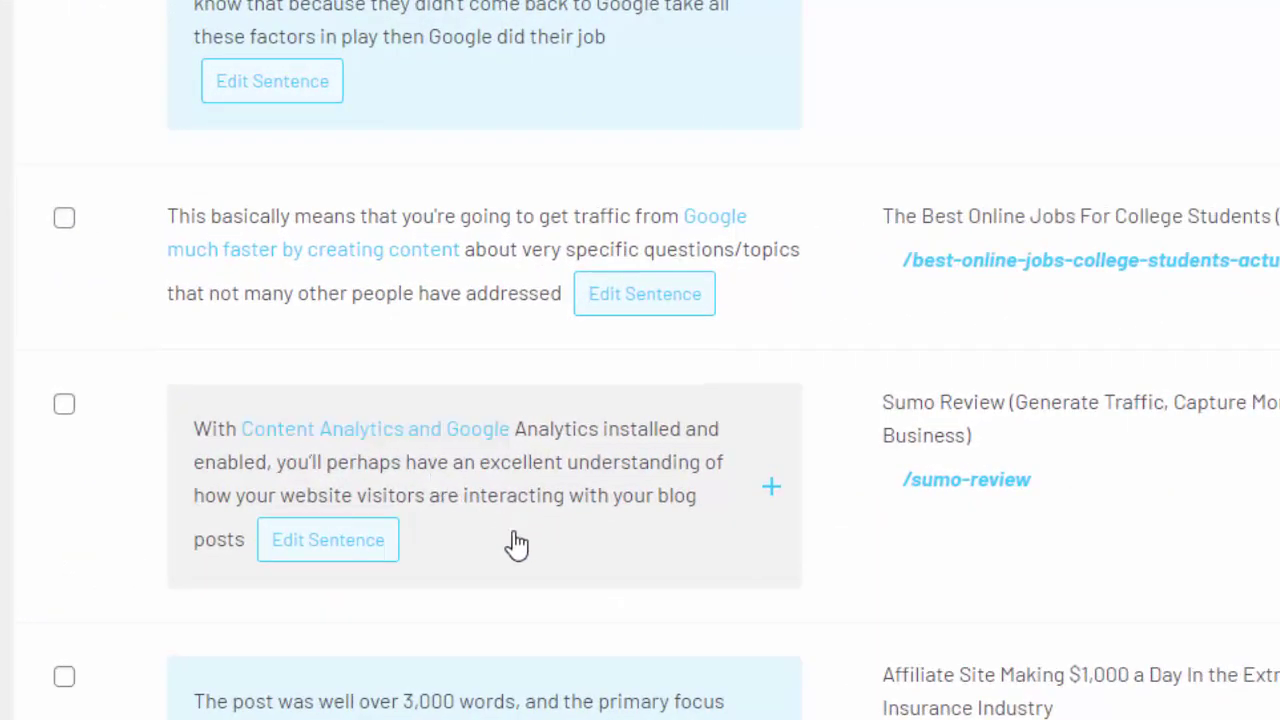
{"action": "scroll", "coordinate": [517, 543], "scroll_direction": "up", "scroll_amount": 2}
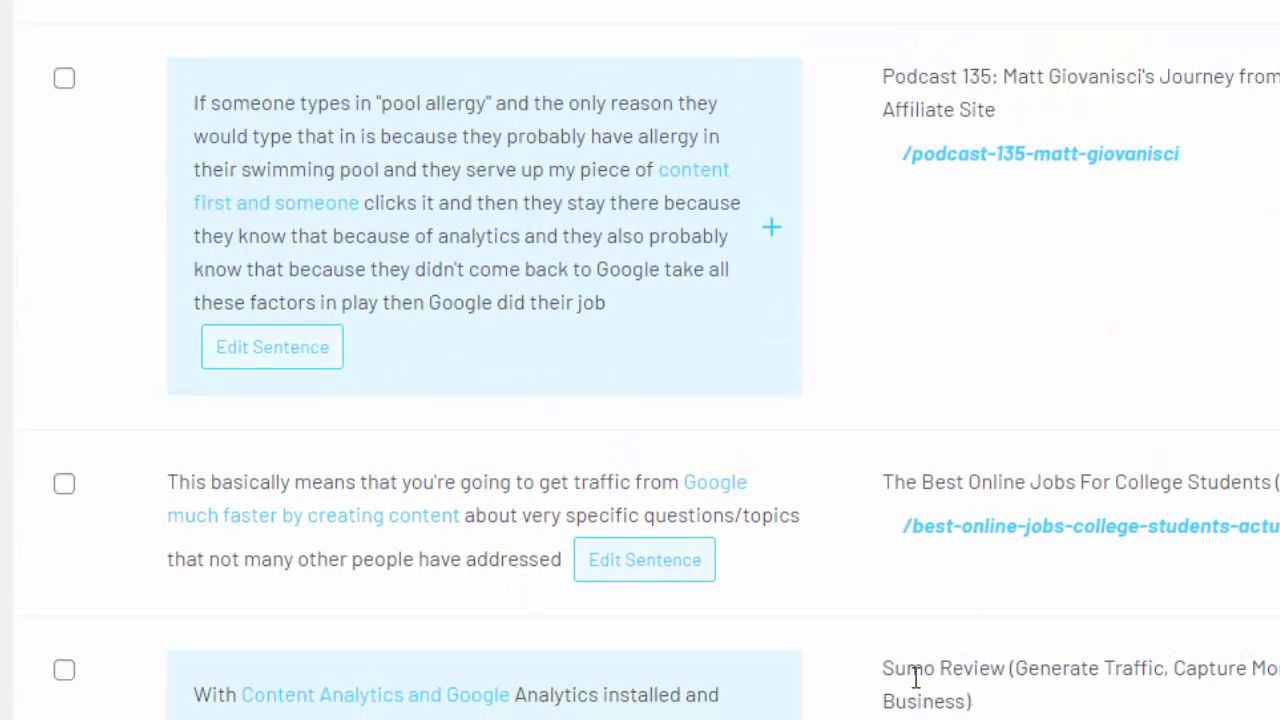
{"action": "left_click_drag", "start_coordinate": [884, 670], "coordinate": [1120, 700]}
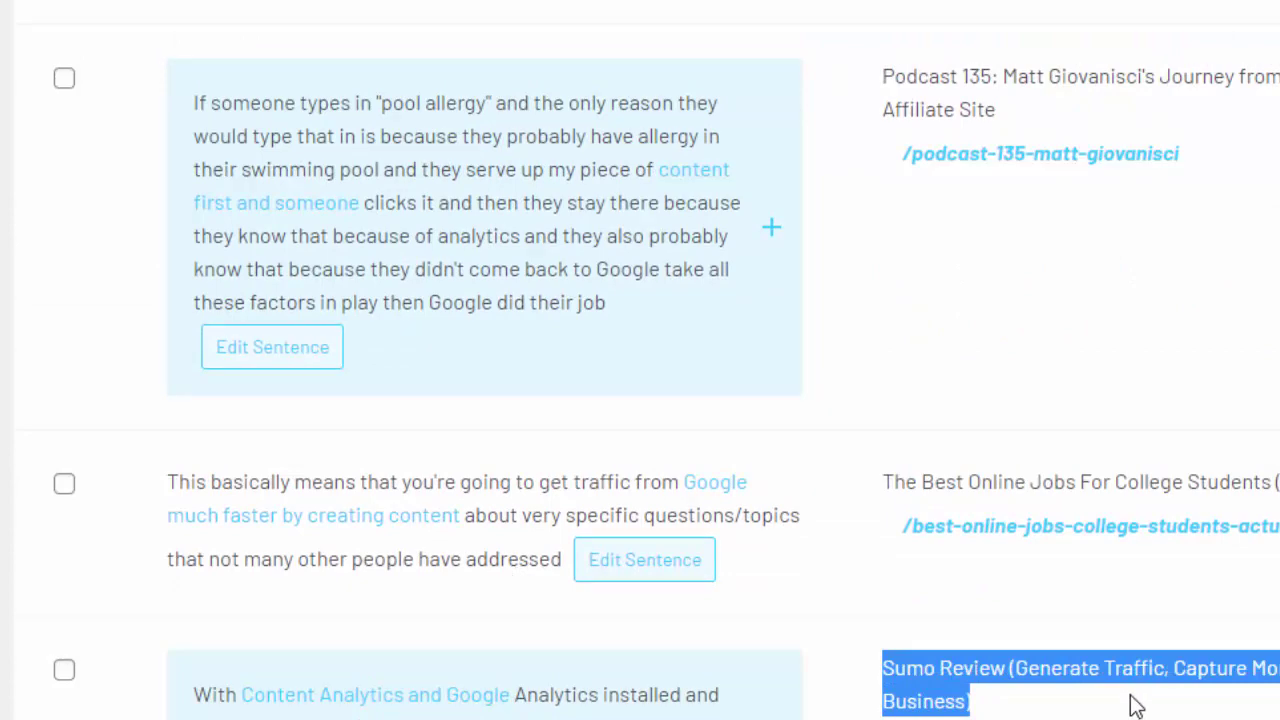
{"action": "left_click", "coordinate": [1136, 706]}
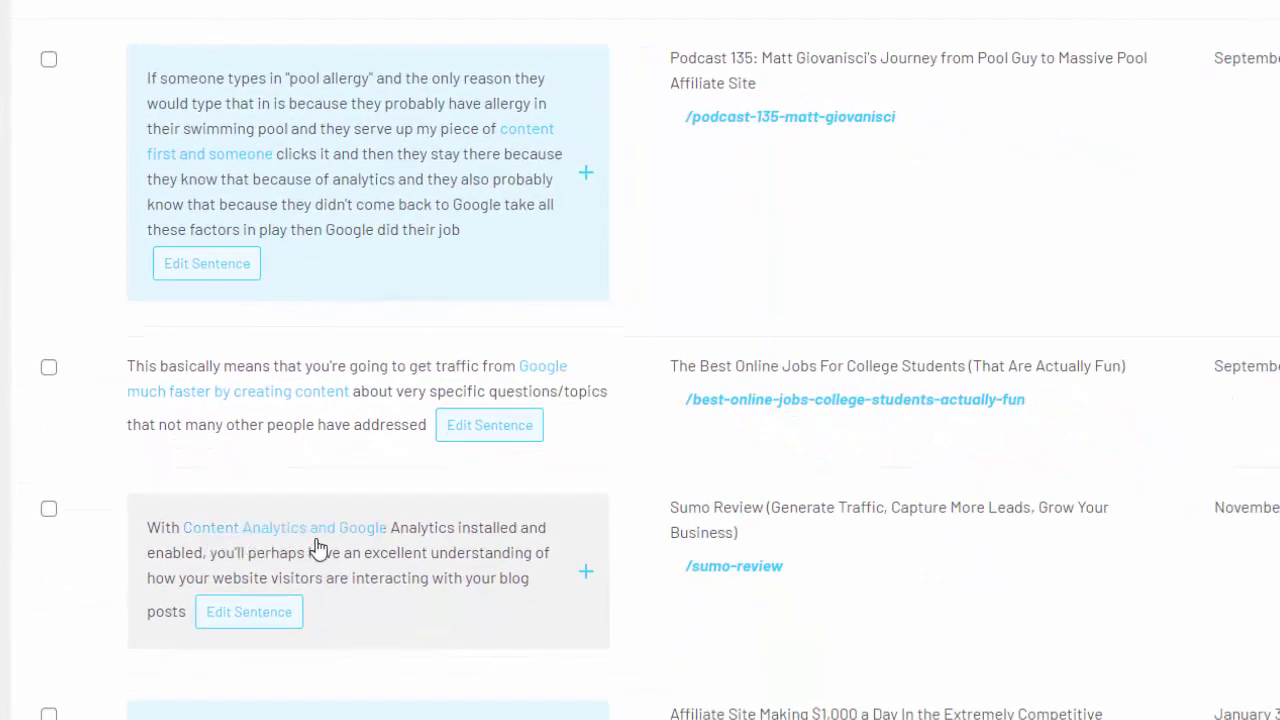
{"action": "left_click", "coordinate": [430, 538]}
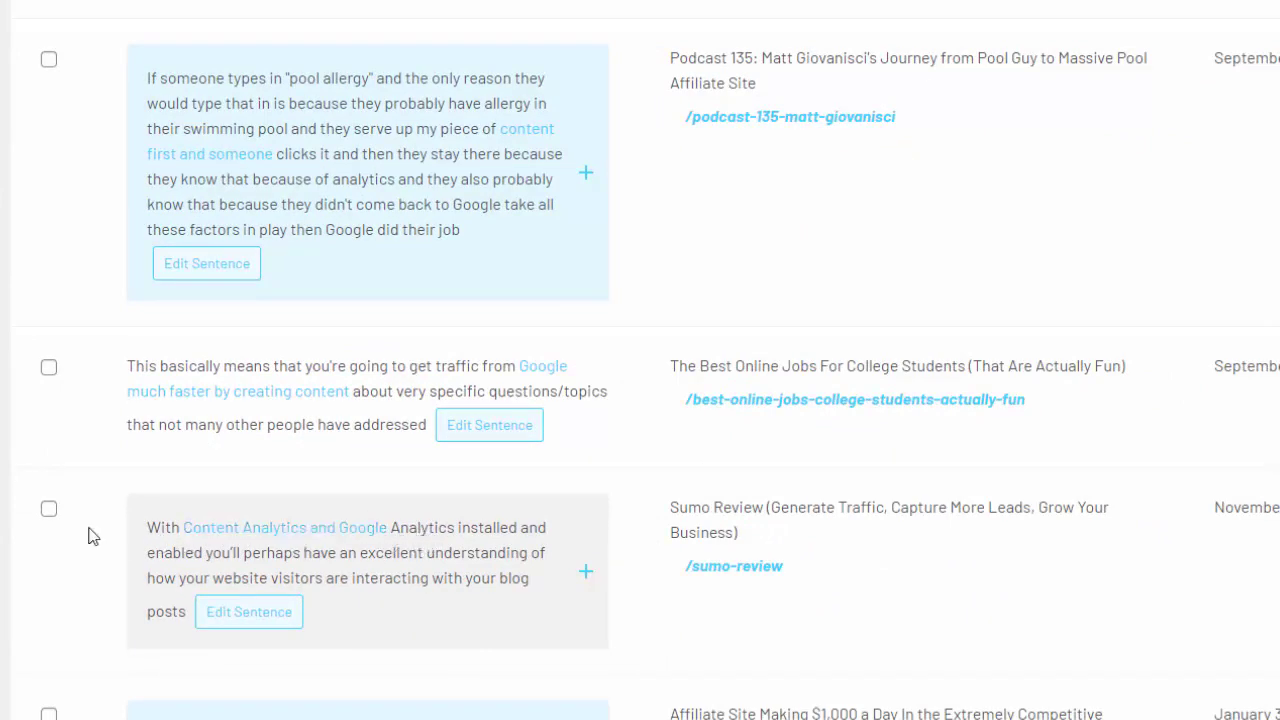
{"action": "left_click", "coordinate": [48, 509]}
Step: Also tick the 'Ultimately…' Podcast 133 sentence as an inbound link source
{"action": "scroll", "coordinate": [322, 340], "scroll_direction": "down", "scroll_amount": 1}
{"action": "scroll", "coordinate": [320, 355], "scroll_direction": "down", "scroll_amount": 3}
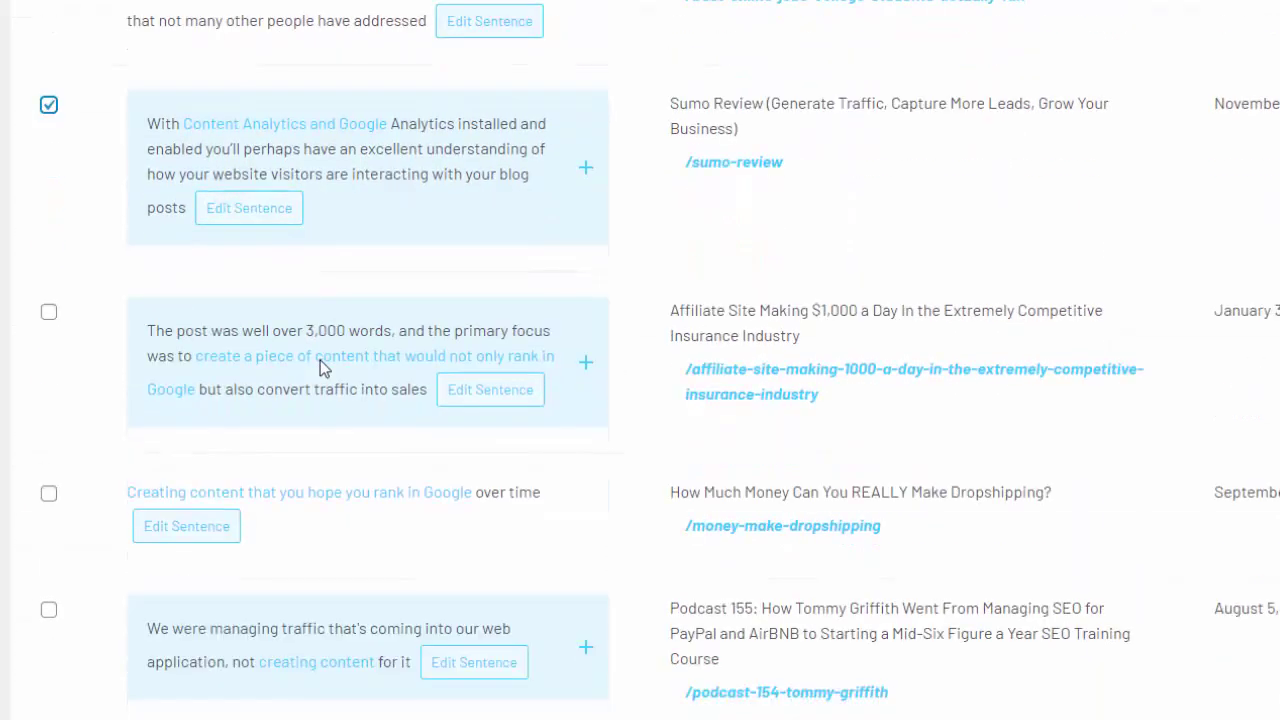
{"action": "scroll", "coordinate": [322, 369], "scroll_direction": "down", "scroll_amount": 1}
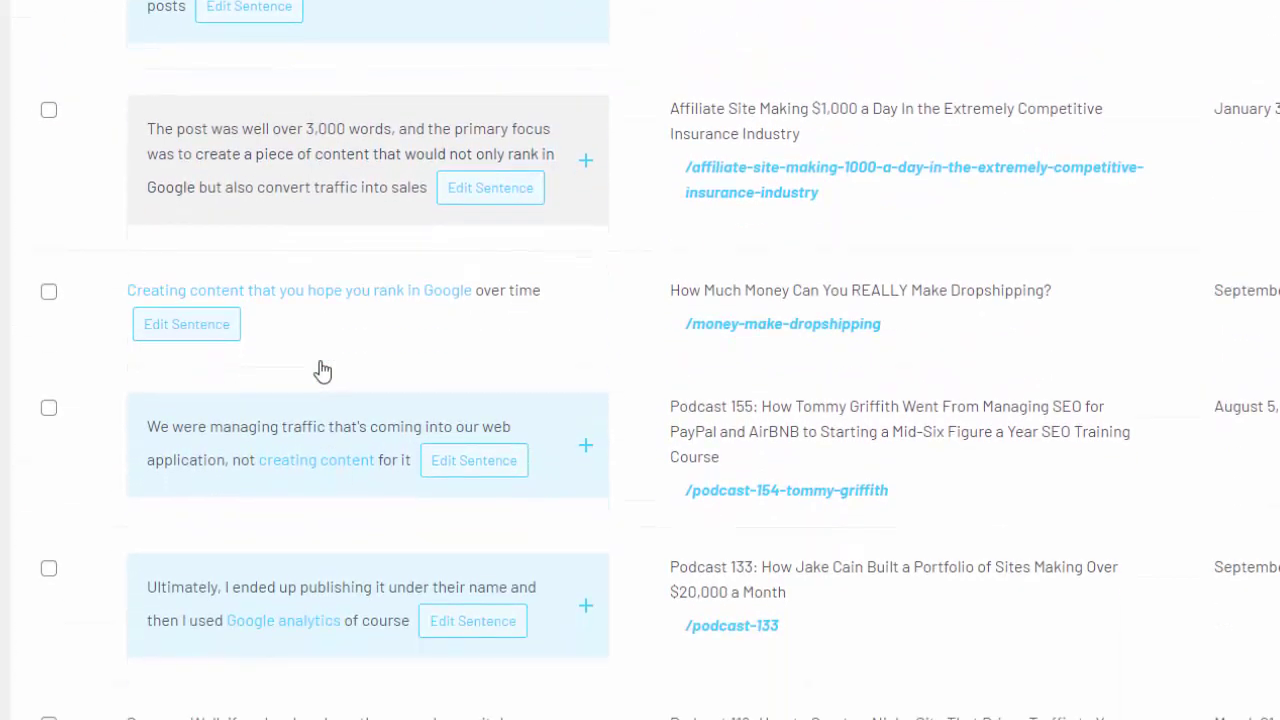
{"action": "scroll", "coordinate": [321, 368], "scroll_direction": "down", "scroll_amount": 2}
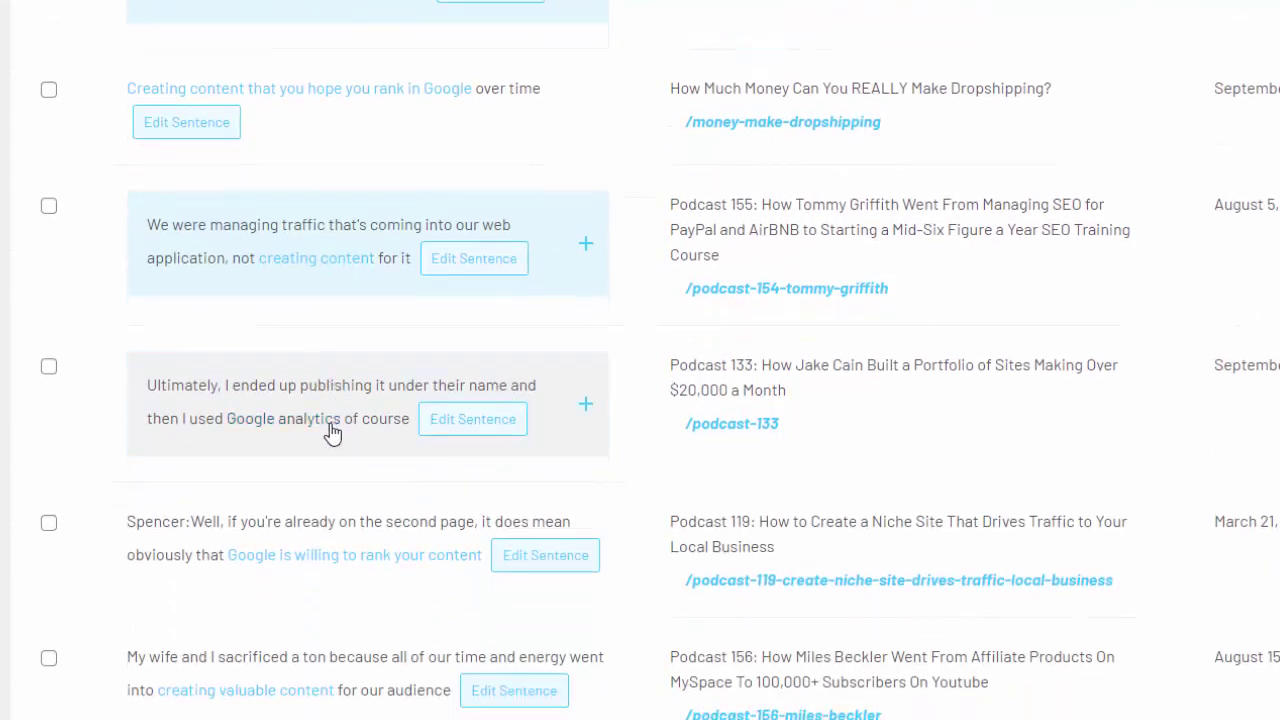
{"action": "left_click", "coordinate": [48, 367]}
{"action": "scroll", "coordinate": [805, 390], "scroll_direction": "up", "scroll_amount": 10}
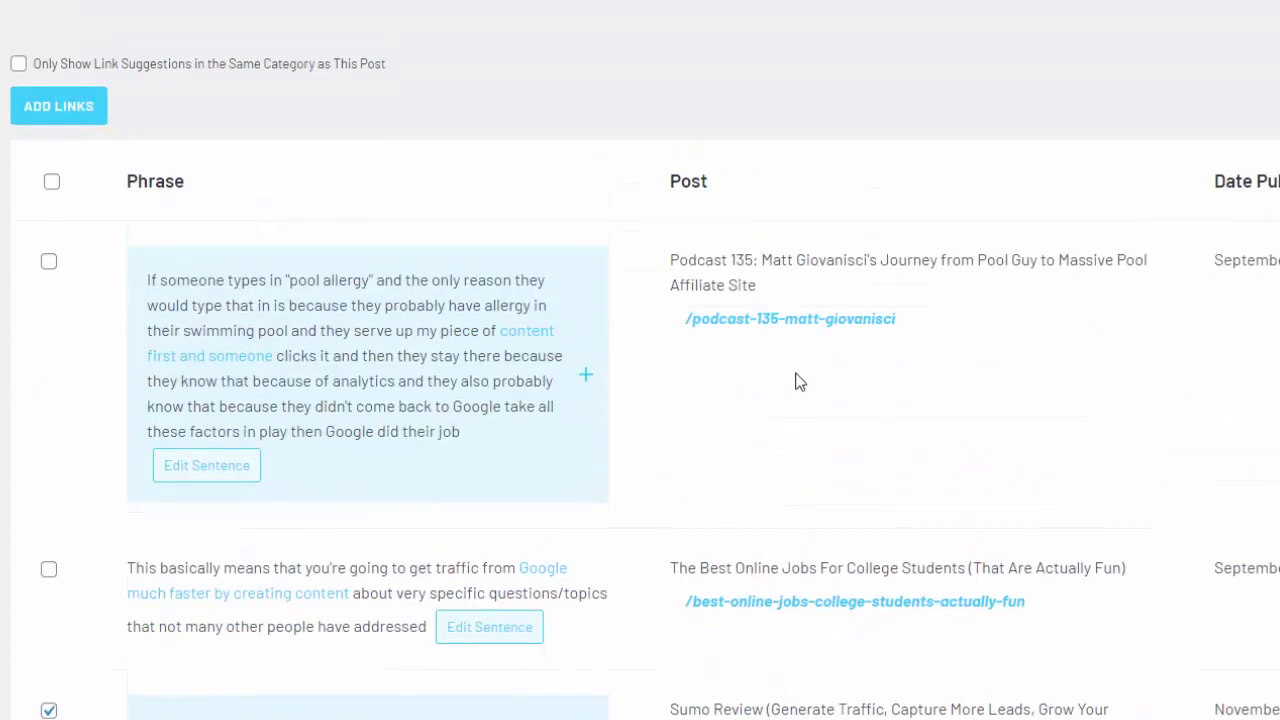
{"action": "left_click_drag", "start_coordinate": [44, 118], "coordinate": [478, 170]}
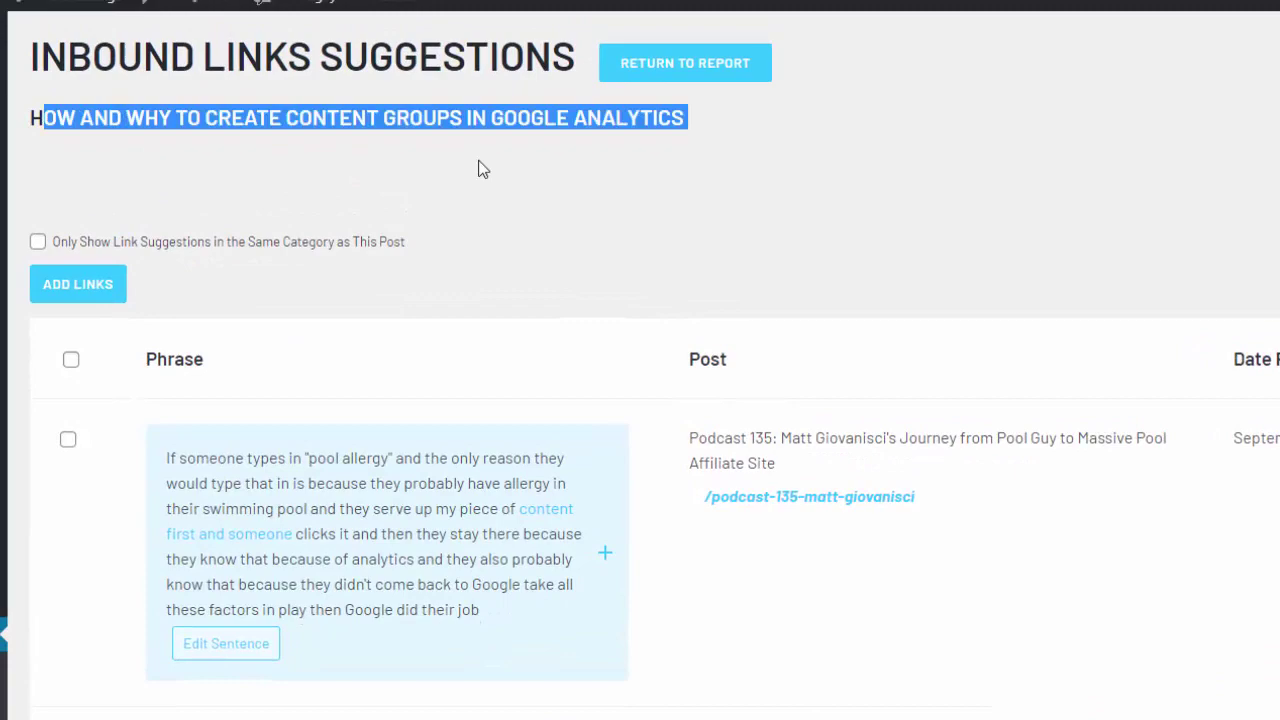
{"action": "left_click", "coordinate": [688, 175]}
{"action": "scroll", "coordinate": [514, 280], "scroll_direction": "down", "scroll_amount": 5}
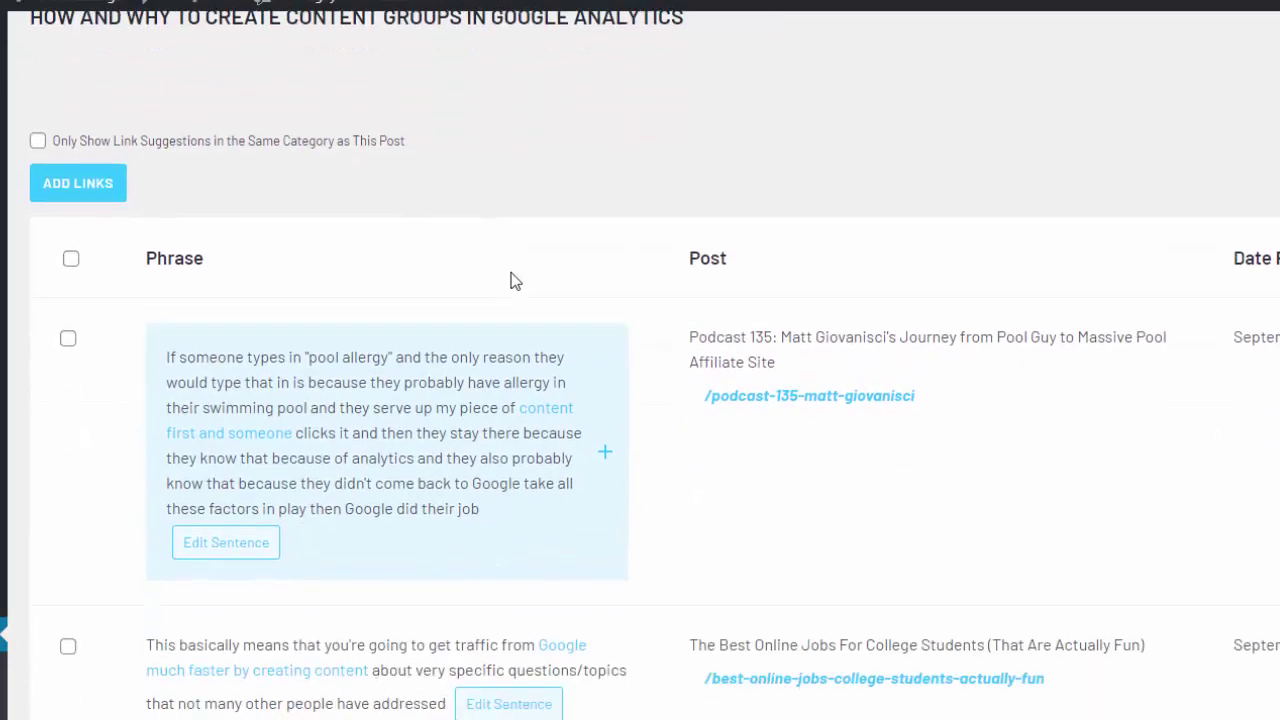
{"action": "scroll", "coordinate": [180, 523], "scroll_direction": "down", "scroll_amount": 5}
{"action": "scroll", "coordinate": [189, 491], "scroll_direction": "up", "scroll_amount": 9}
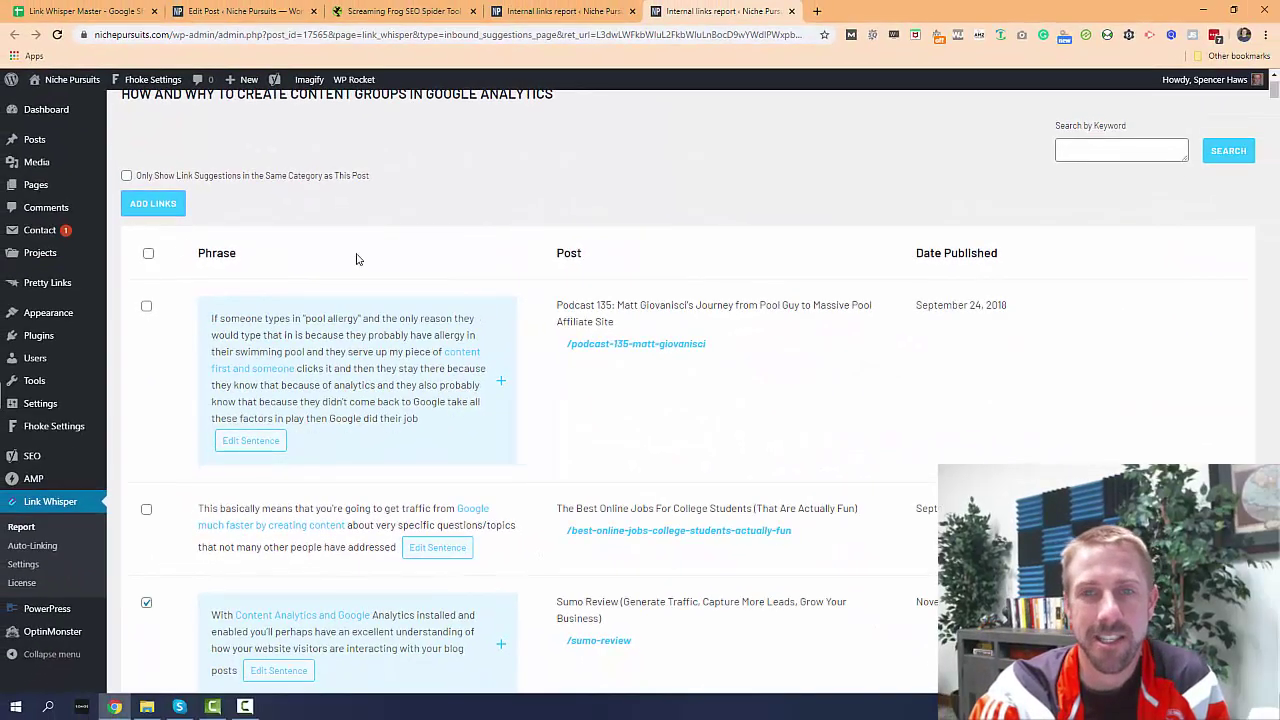
Step: Add the selected inbound links, acknowledge the Success message, and return to the Internal Links Report tab
{"action": "scroll", "coordinate": [530, 266], "scroll_direction": "up", "scroll_amount": 1}
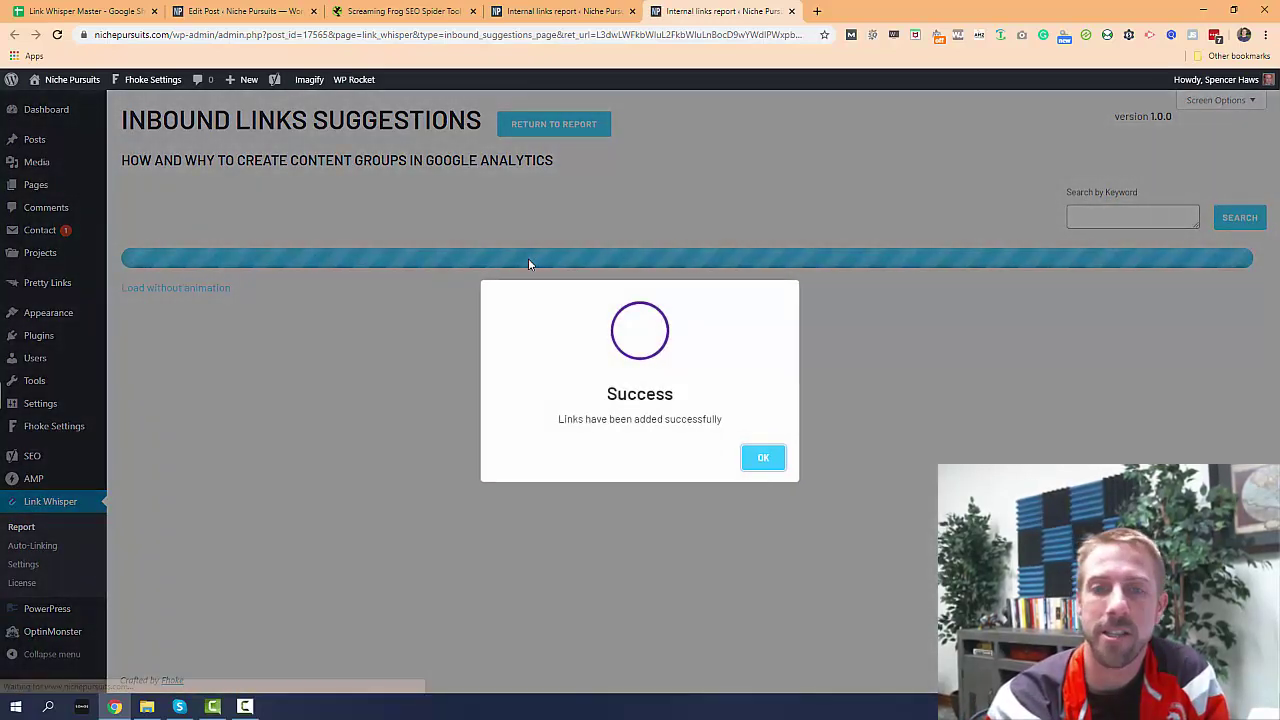
{"action": "left_click", "coordinate": [763, 462]}
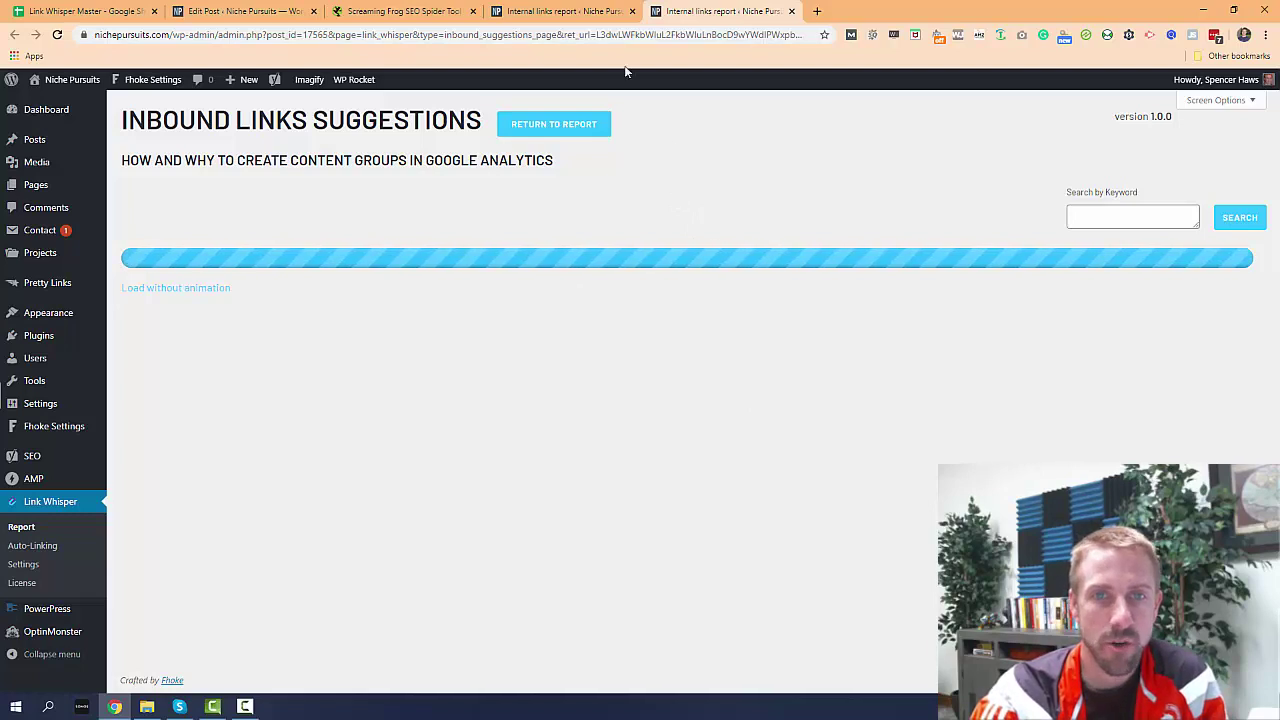
{"action": "left_click", "coordinate": [569, 10]}
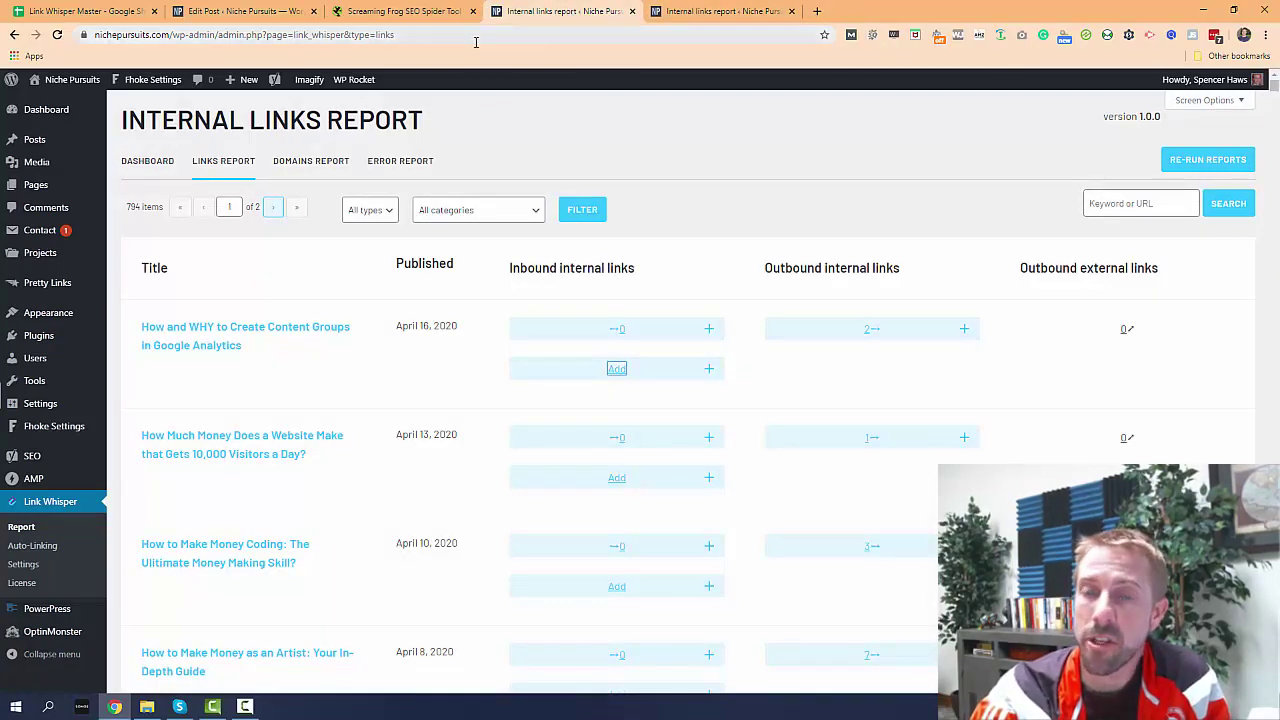
Step: Switch to the Screaming Frog SEO Spider tab and scroll through its download page
{"action": "left_click", "coordinate": [428, 10]}
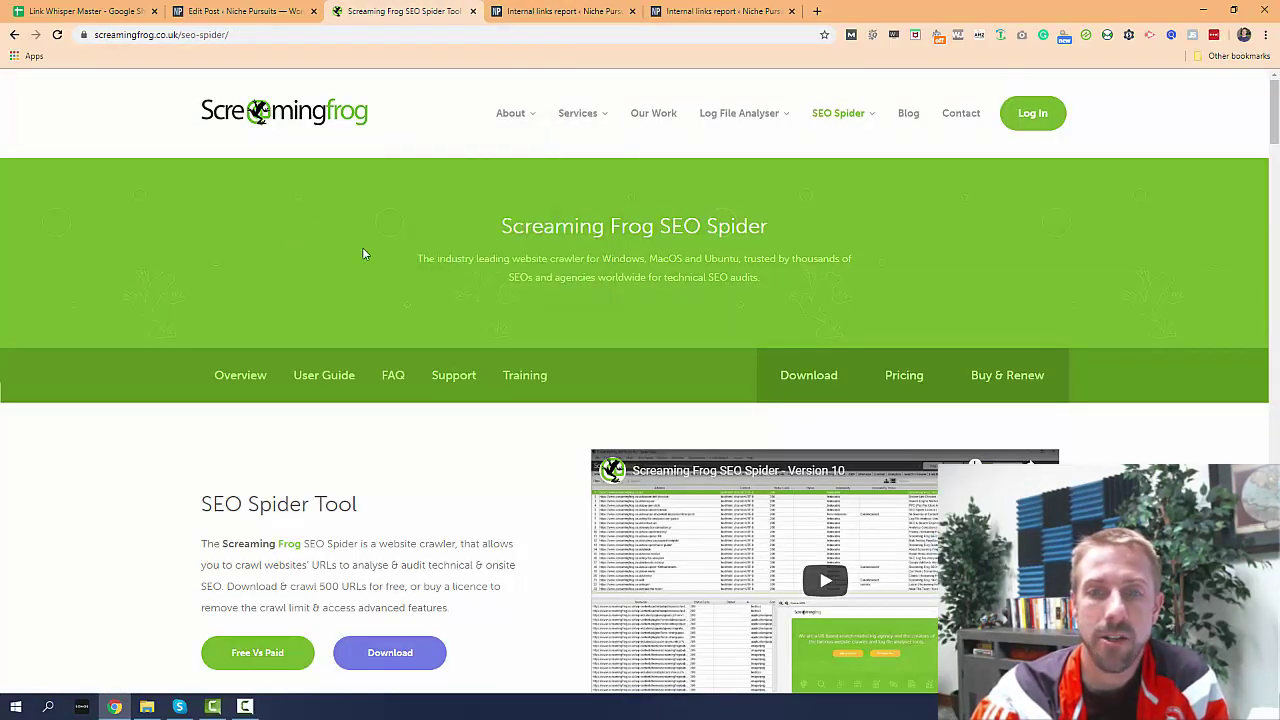
{"action": "scroll", "coordinate": [372, 256], "scroll_direction": "down", "scroll_amount": 2}
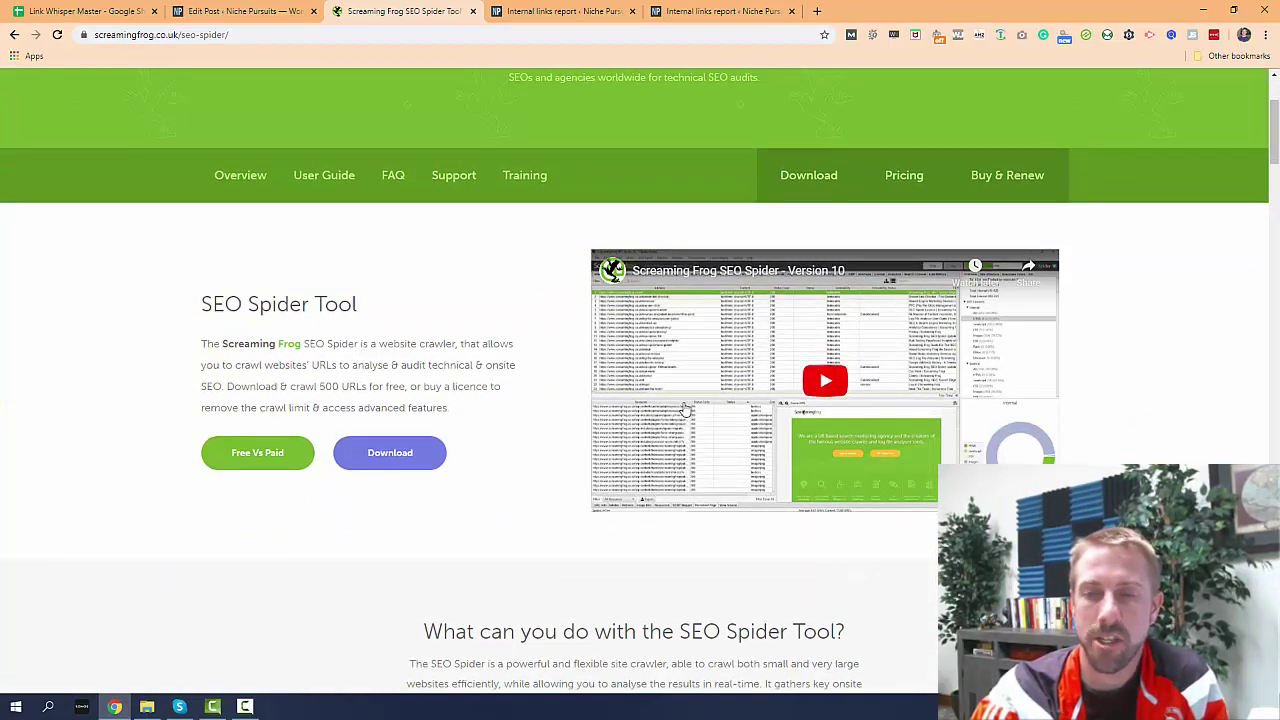
{"action": "scroll", "coordinate": [569, 414], "scroll_direction": "up", "scroll_amount": 1}
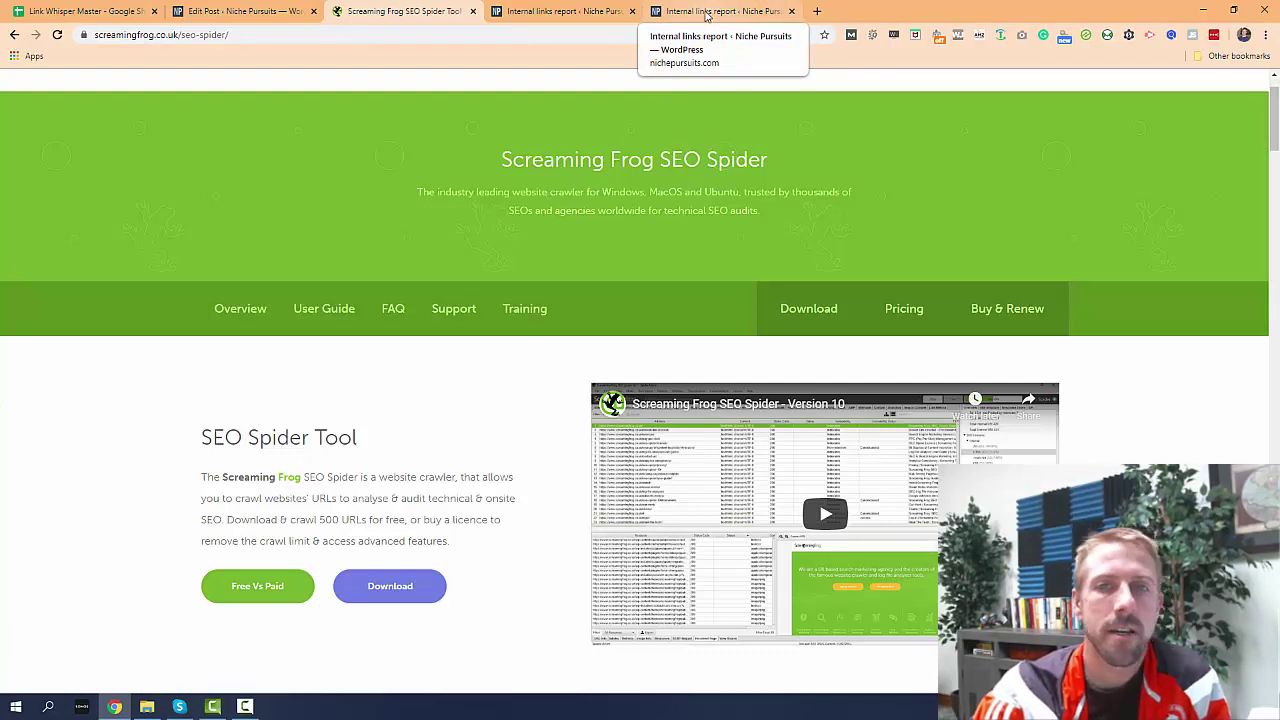
Step: Return to the Internal Links Report tab, then visit the live Niche Pursuits site from the admin bar
{"action": "left_click", "coordinate": [530, 12]}
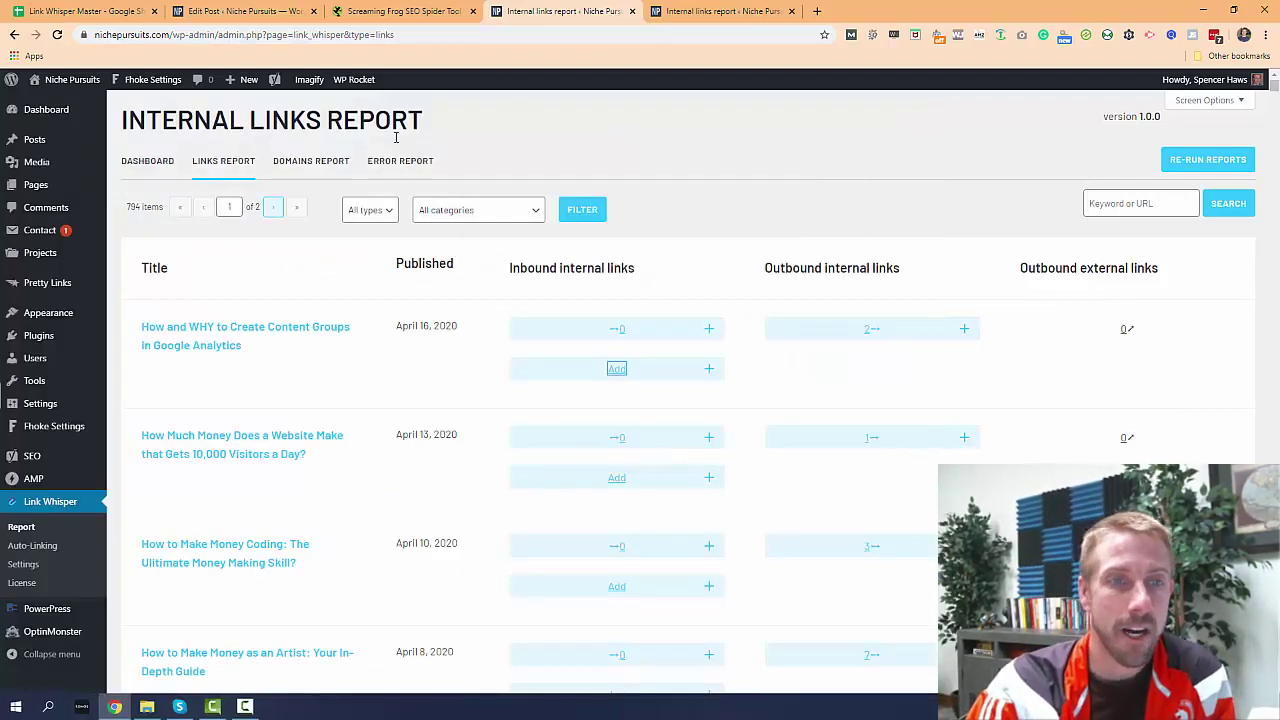
{"action": "left_click", "coordinate": [57, 103]}
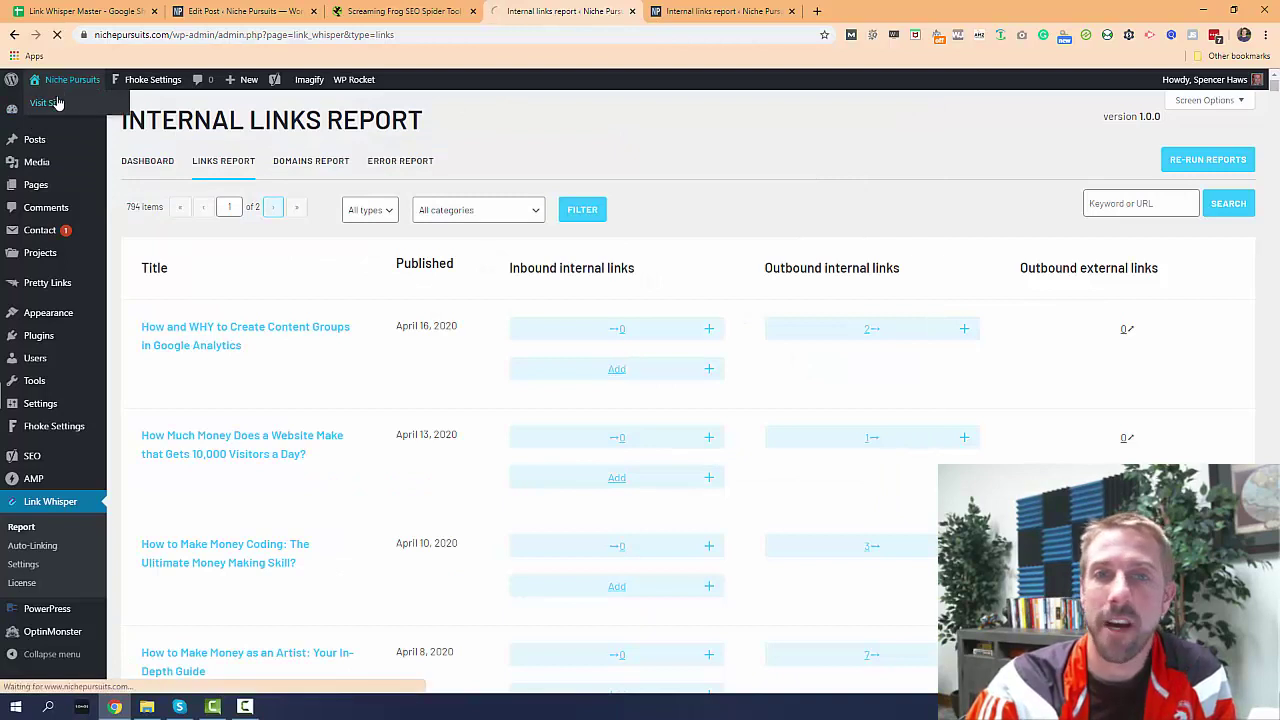